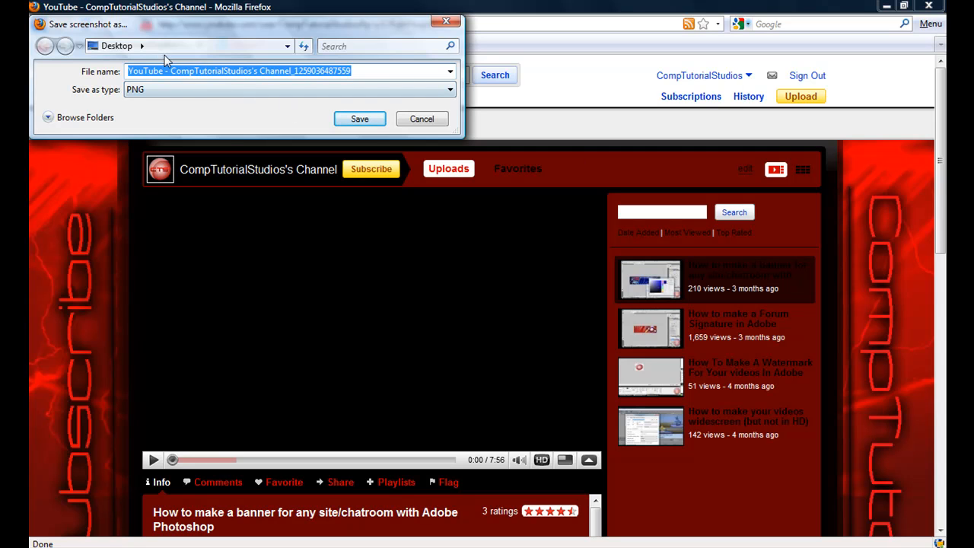
Step: Save the channel page screenshot as a PNG in the personal user folder
click(141, 46)
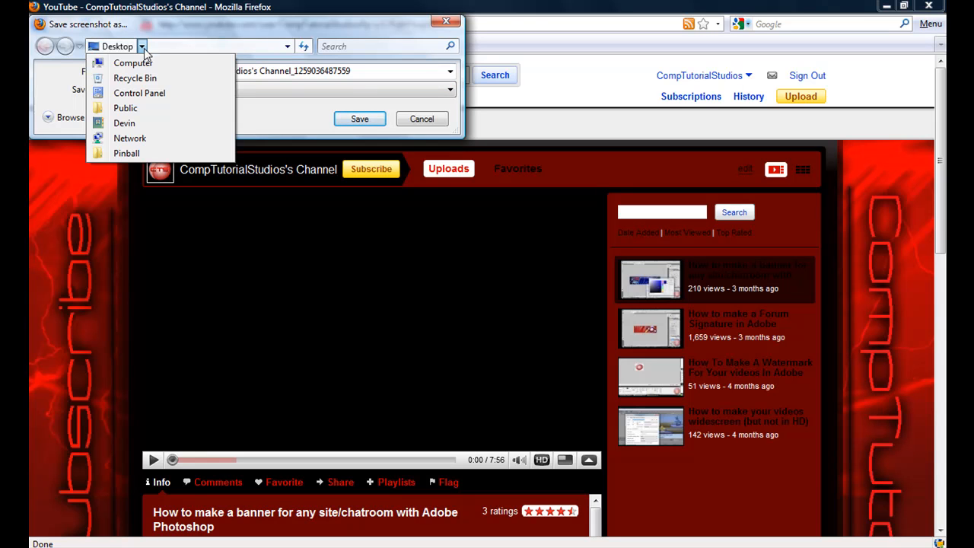
click(167, 124)
click(360, 119)
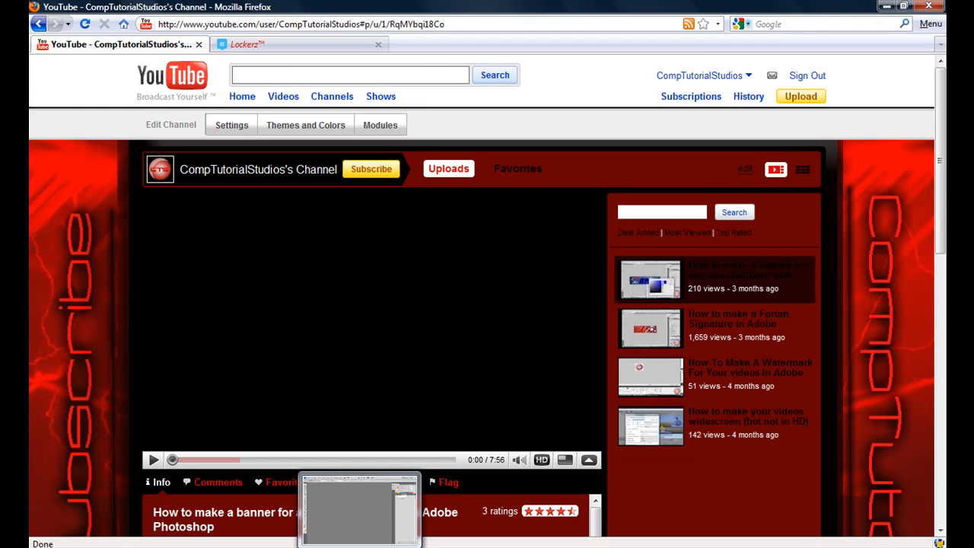
Step: Switch to Photoshop and open the saved CompTutorialStudios channel screenshot, YouTube - CompTutorialStudios's Channel_1259036487559.png
click(359, 533)
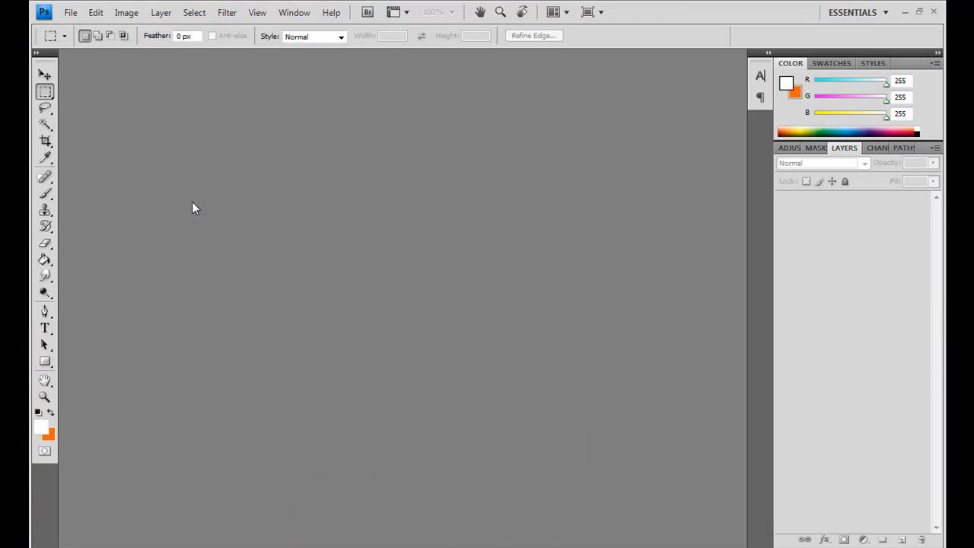
click(70, 13)
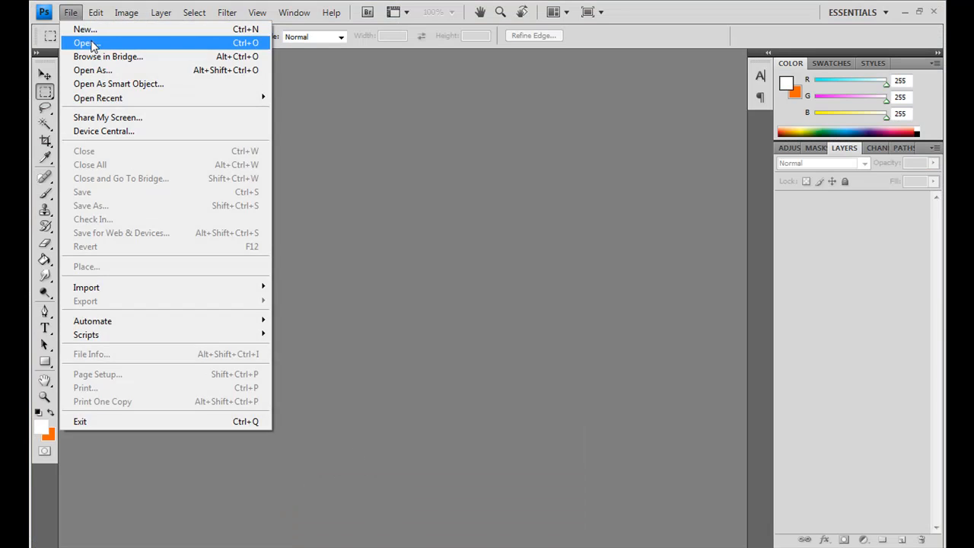
click(84, 43)
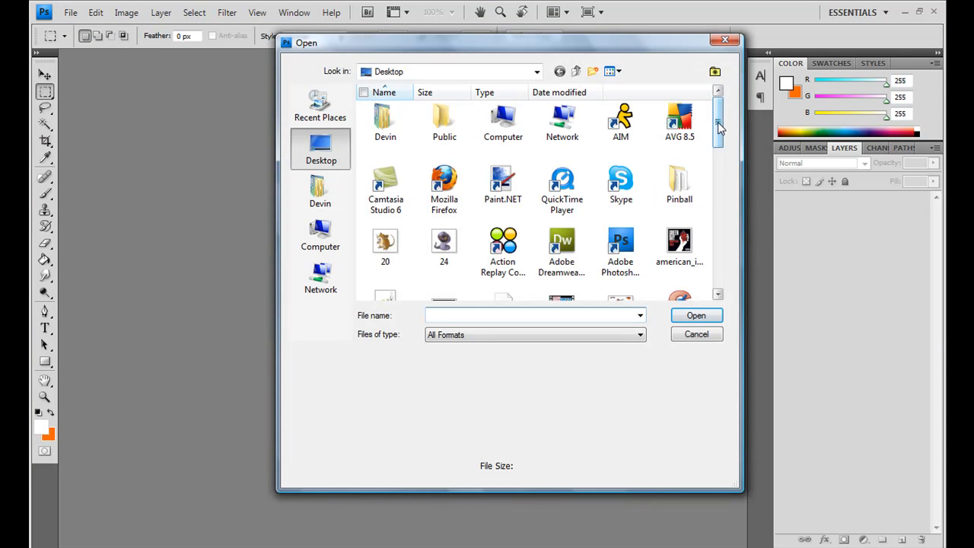
drag(720, 126, 720, 148)
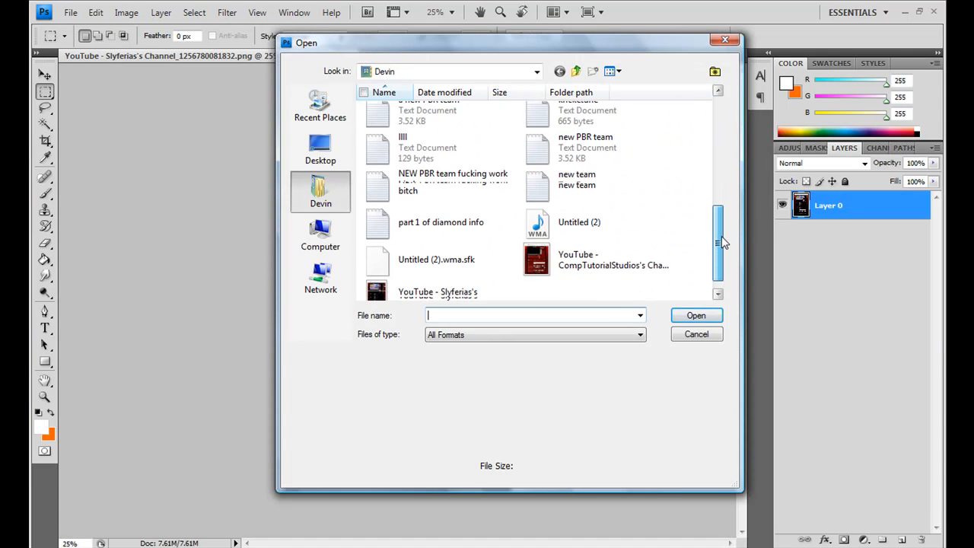
drag(721, 236, 722, 246)
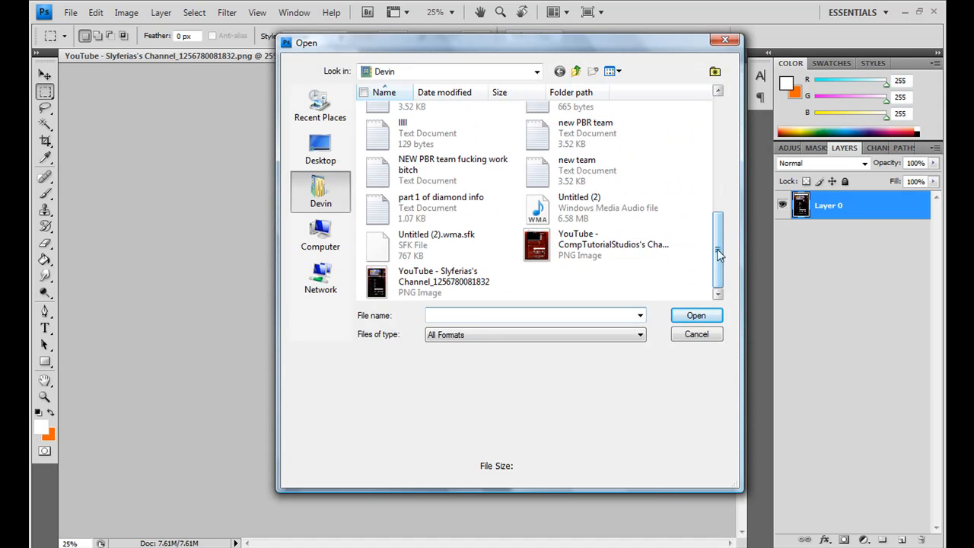
double_click(594, 247)
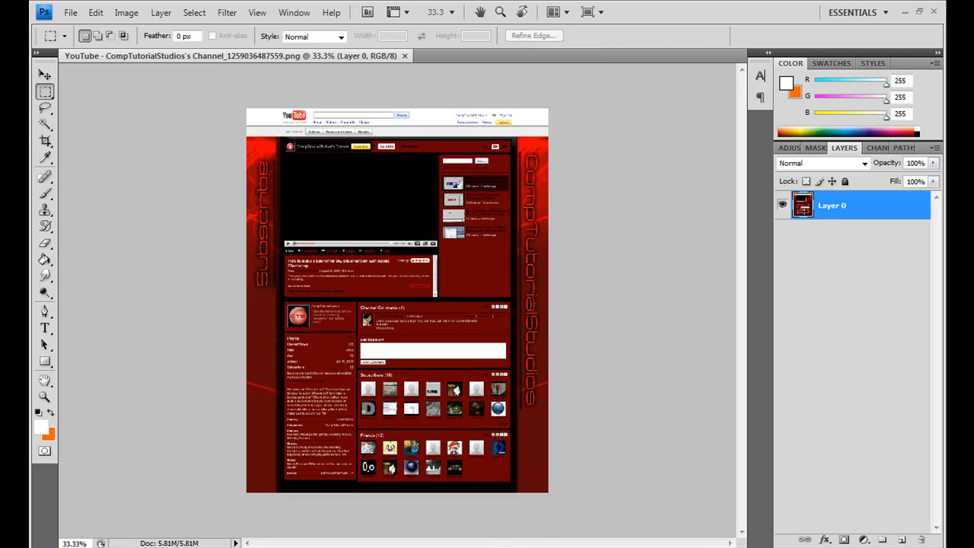
Step: At actual pixel size, select the full-width white YouTube header above the channel background with a rectangular marquee, delete it and deselect
click(44, 397)
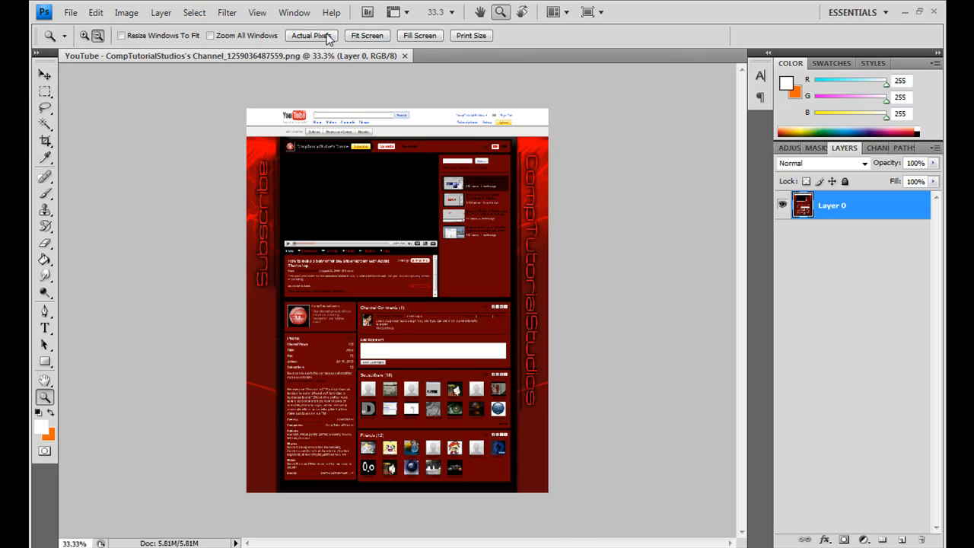
click(314, 35)
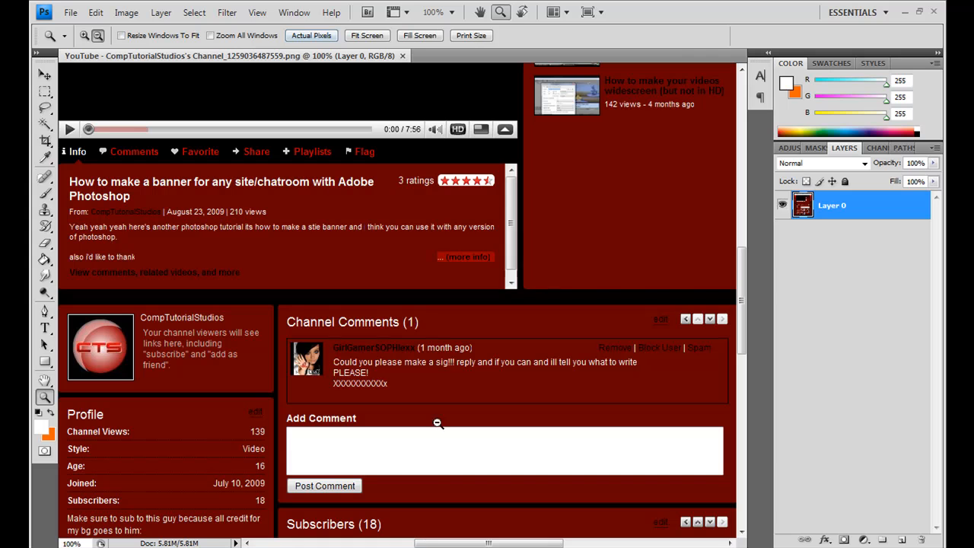
drag(488, 543, 460, 544)
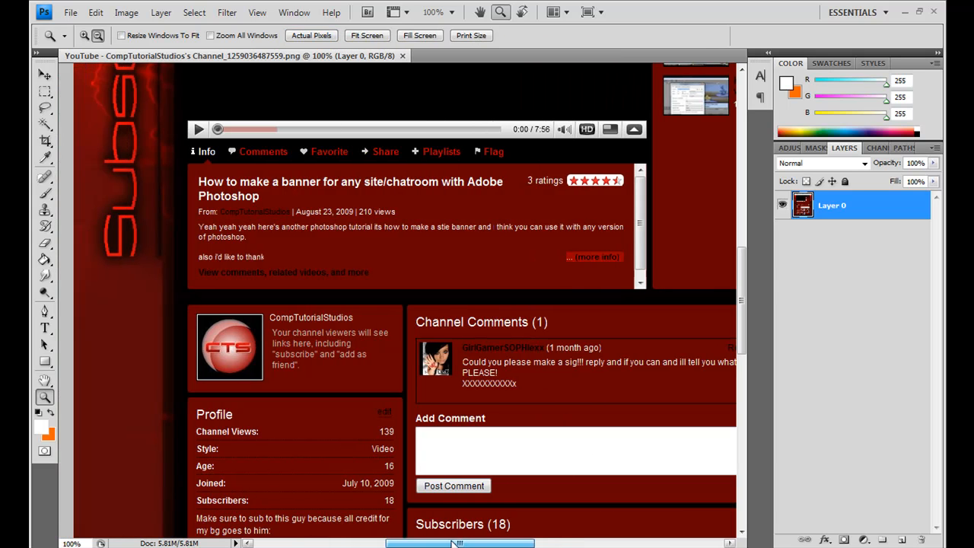
drag(749, 288, 747, 181)
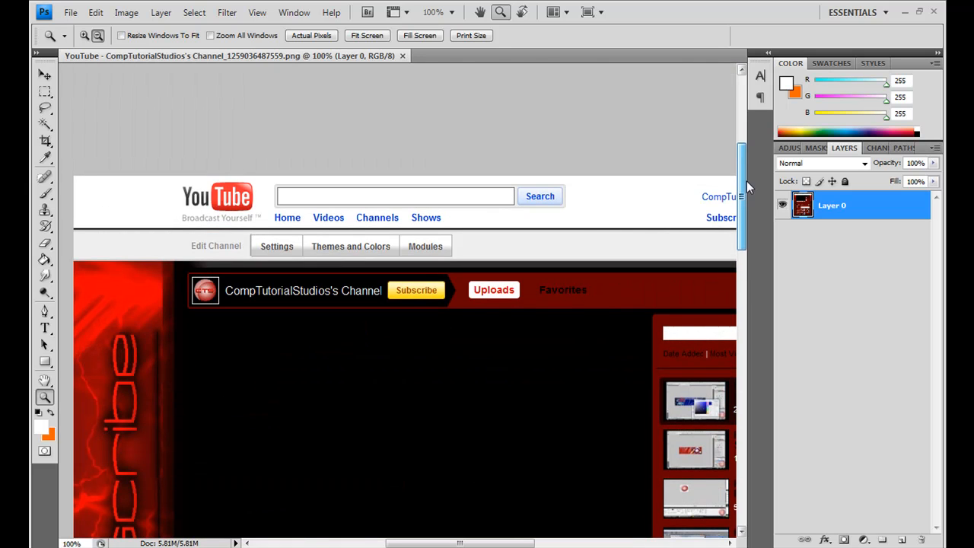
click(46, 92)
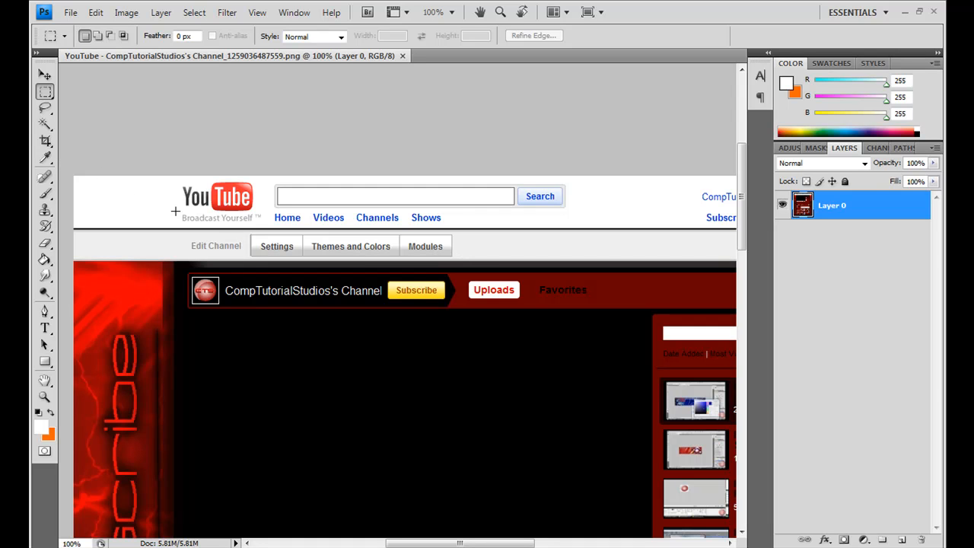
drag(211, 228, 702, 256)
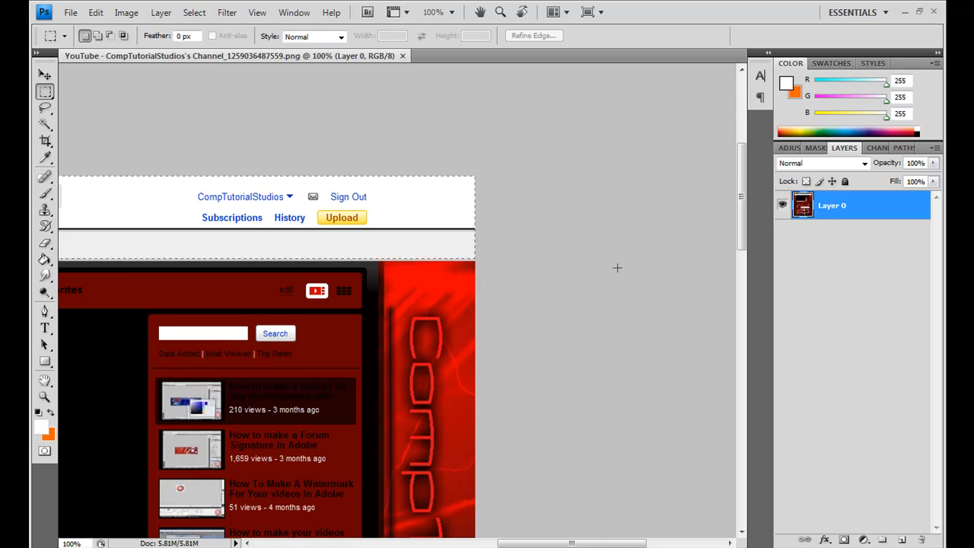
drag(617, 267, 616, 261)
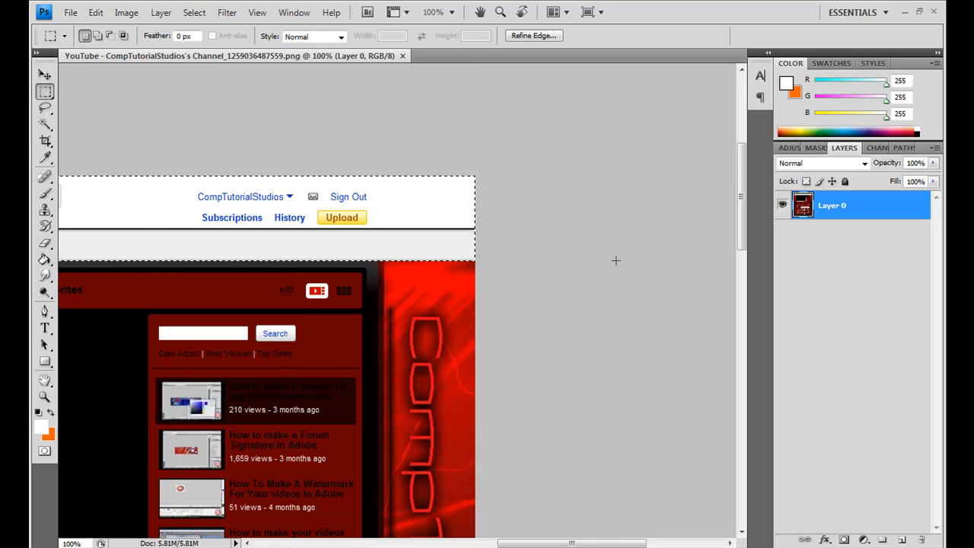
key(Delete)
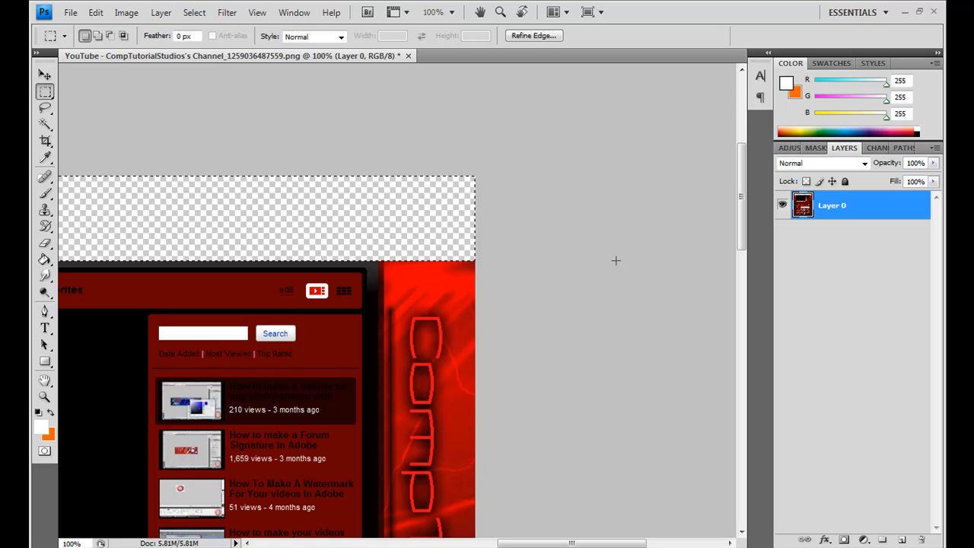
key(ctrl+d)
Step: Nudge the screenshot layer up until its top edge meets the top of the canvas
drag(525, 543, 389, 533)
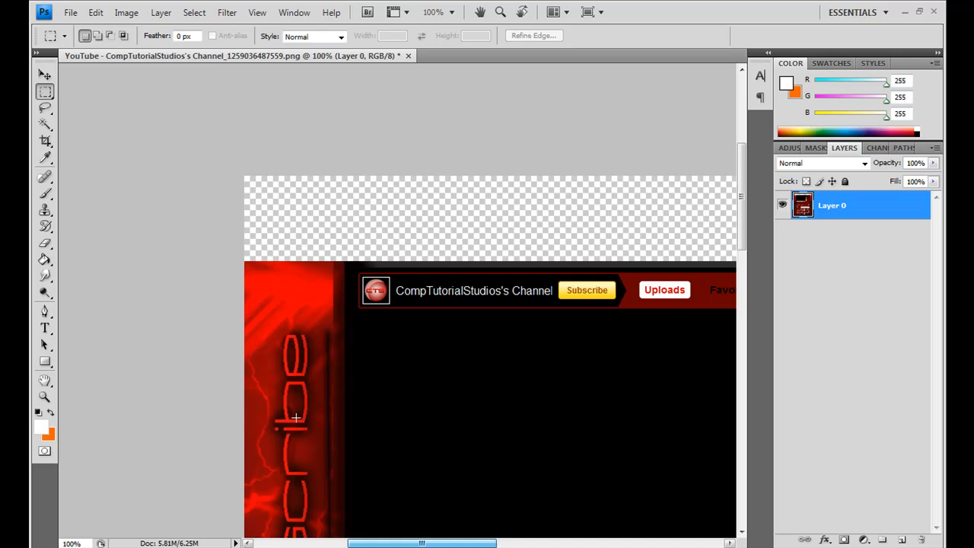
click(45, 75)
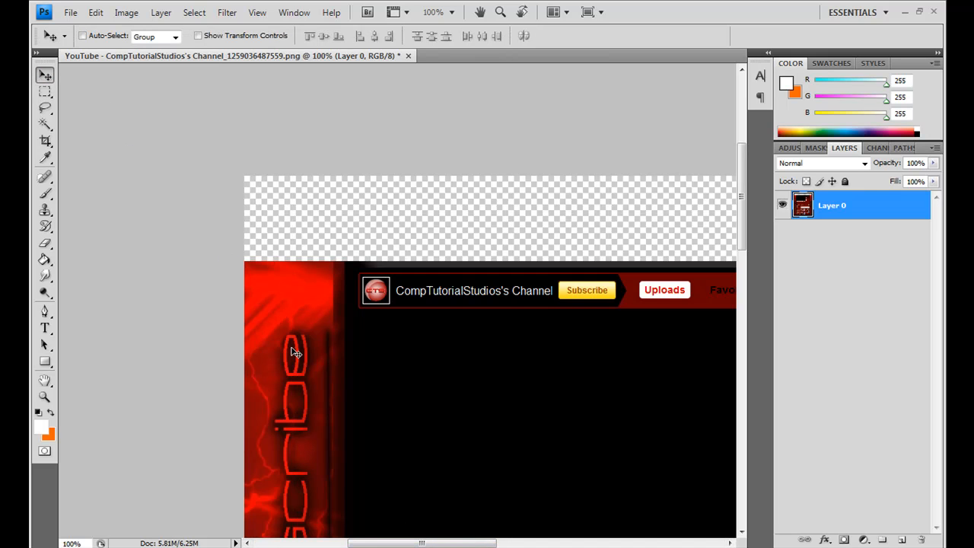
key(shift+Up)
key(shift+Up)
key(shift+Up)
key(shift+Up)
key(shift+Up)
key(shift+Up)
key(shift+Up)
key(shift+Up)
key(shift+Up)
key(shift+Up)
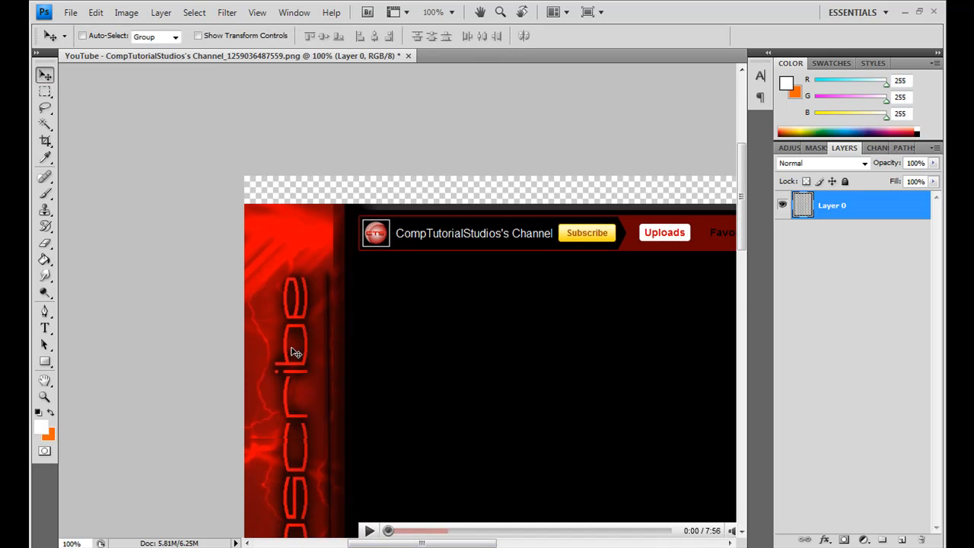
key(shift+Up)
key(shift+Up)
key(Down)
key(Down)
key(Down)
key(Up)
key(Up)
mouse_move(745, 162)
mouse_down()
mouse_move(760, 414)
mouse_move(750, 325)
mouse_move(761, 162)
mouse_move(755, 174)
mouse_up()
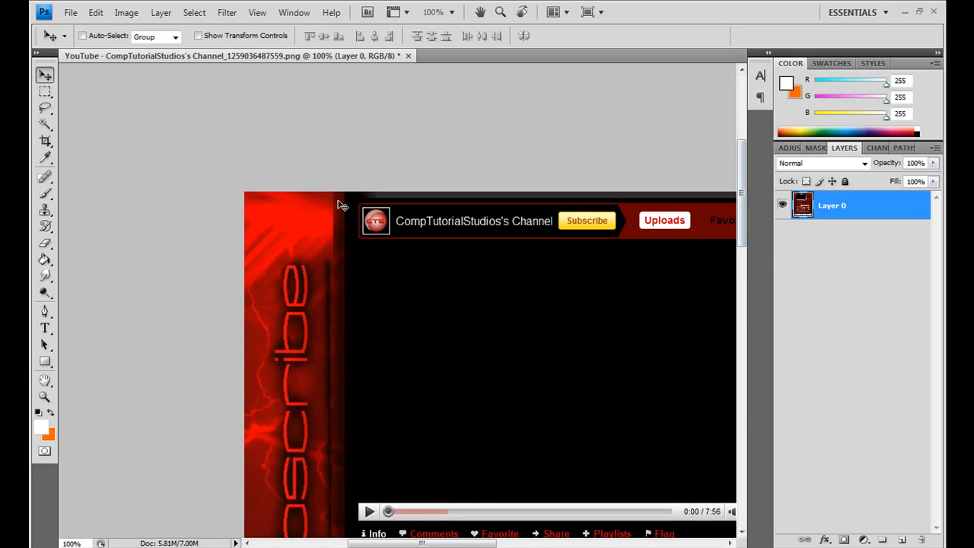
Step: Add a new layer above the screenshot and set the foreground color to black
click(45, 91)
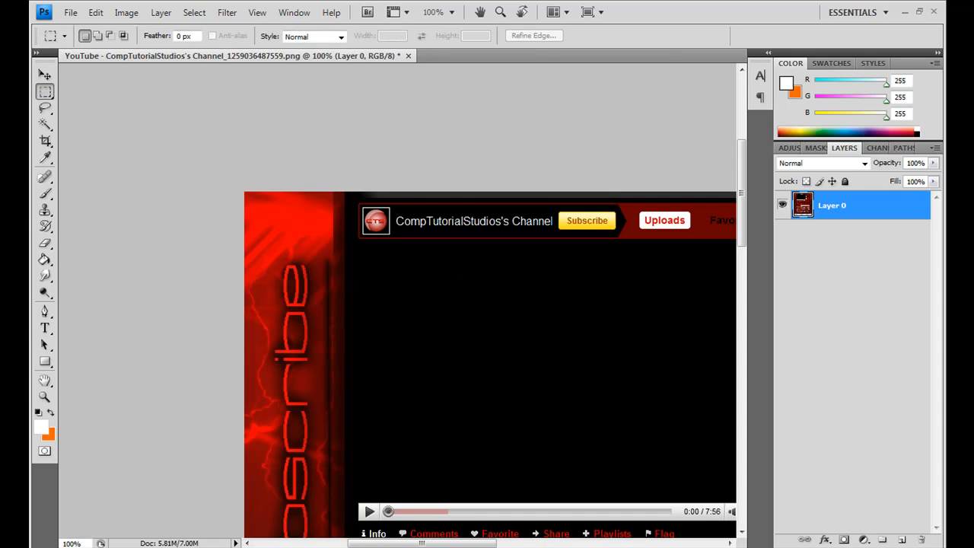
click(904, 539)
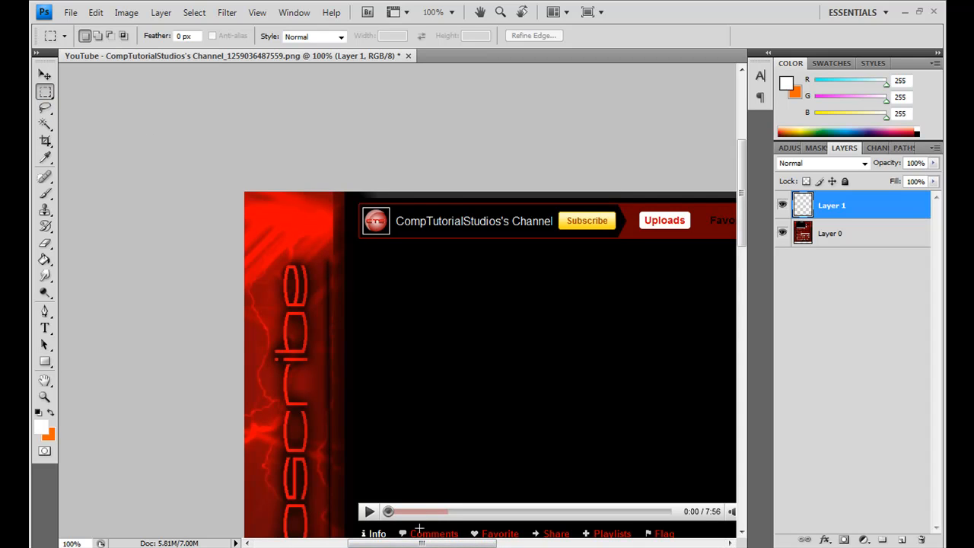
click(41, 427)
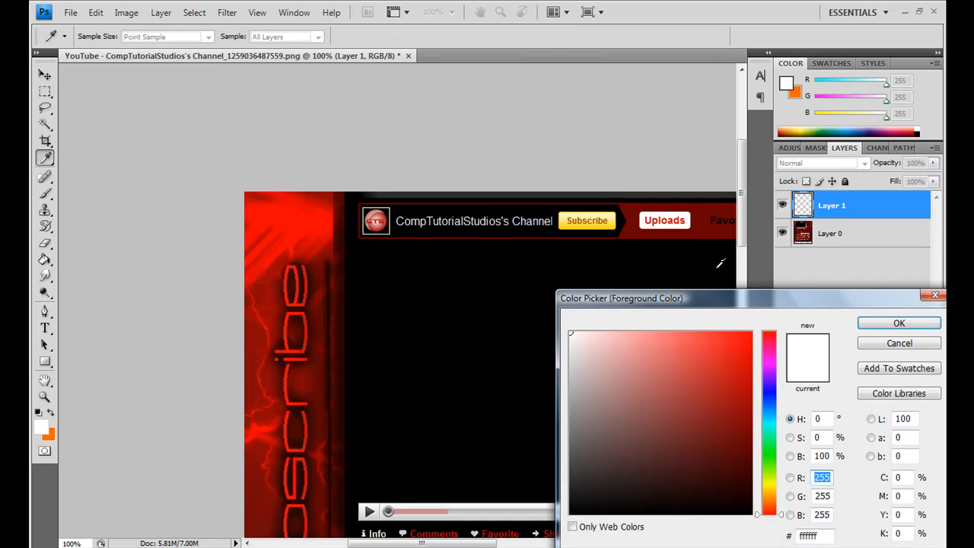
drag(742, 309, 620, 244)
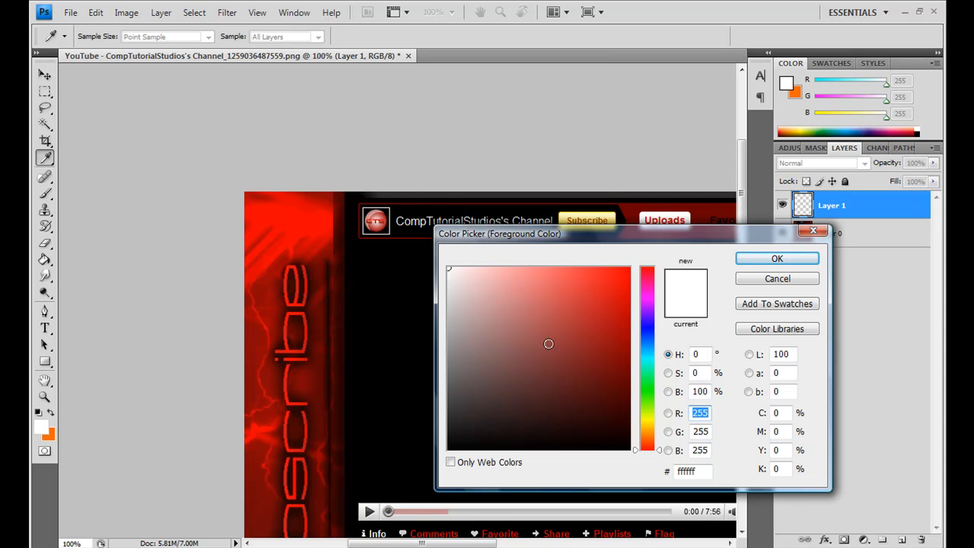
drag(654, 468, 677, 488)
click(777, 258)
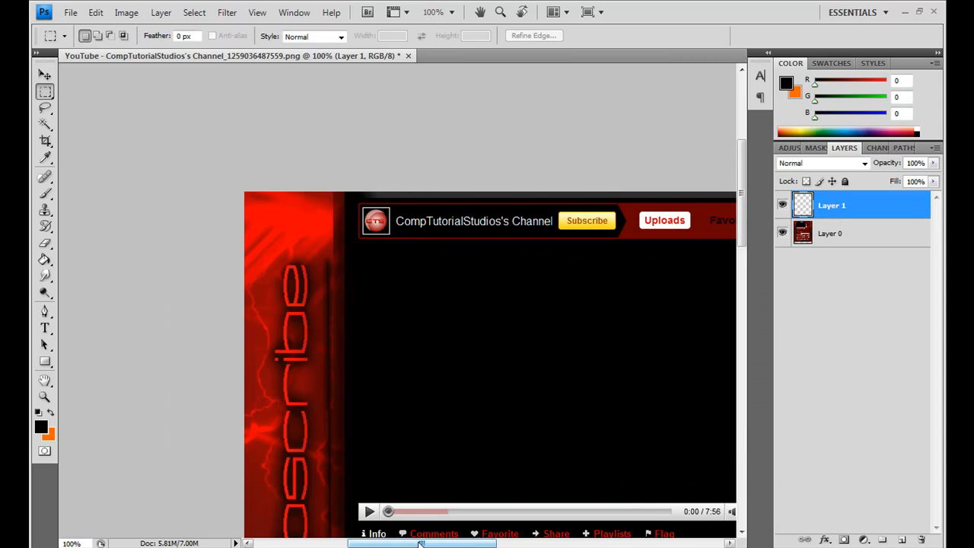
Step: Select the channel's central content area with a rectangular marquee, fill it with the black foreground color on the new layer, and deselect
drag(420, 544, 560, 543)
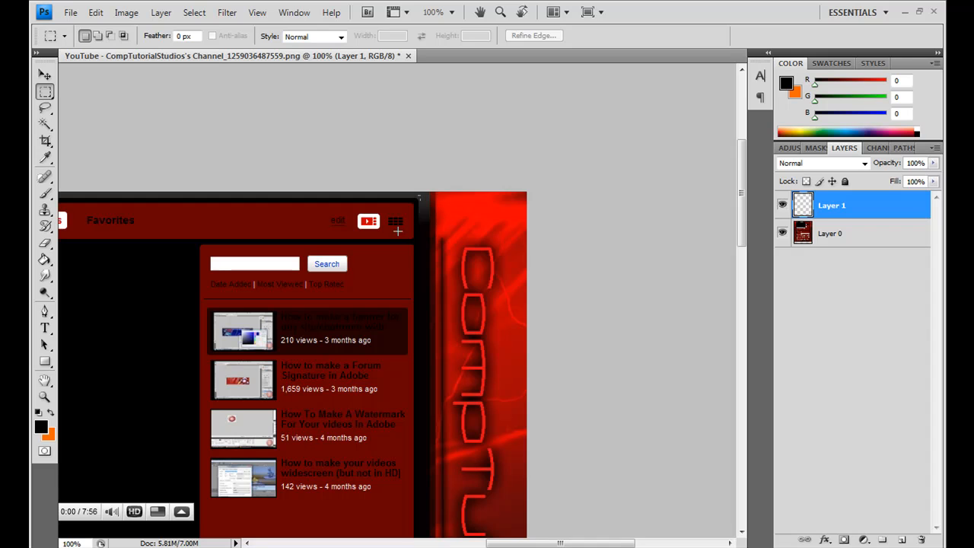
drag(351, 277, 315, 418)
drag(315, 453, 312, 492)
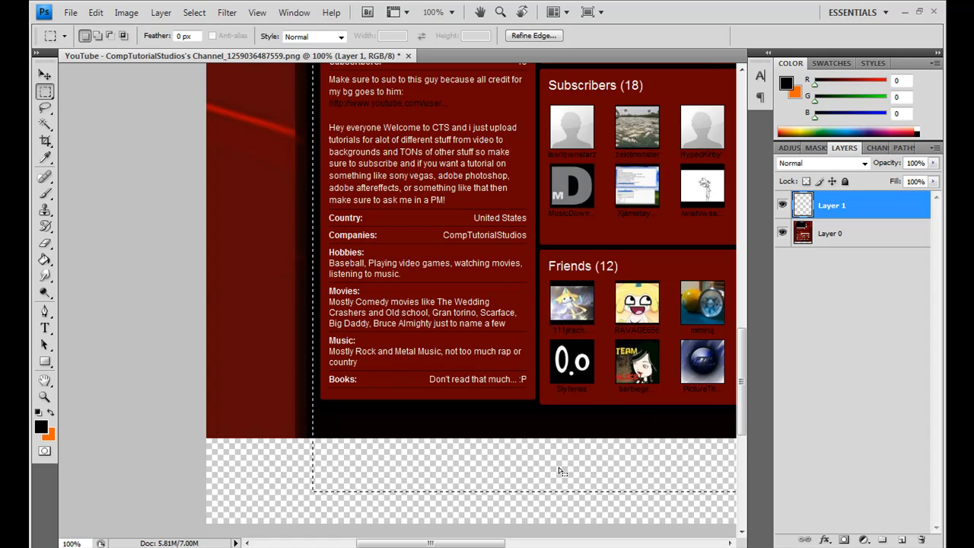
drag(455, 544, 556, 545)
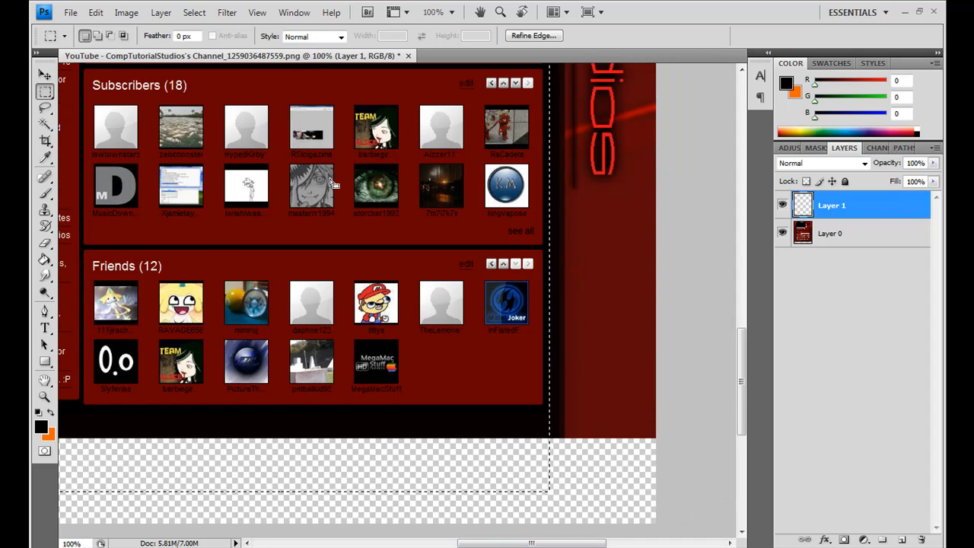
click(95, 13)
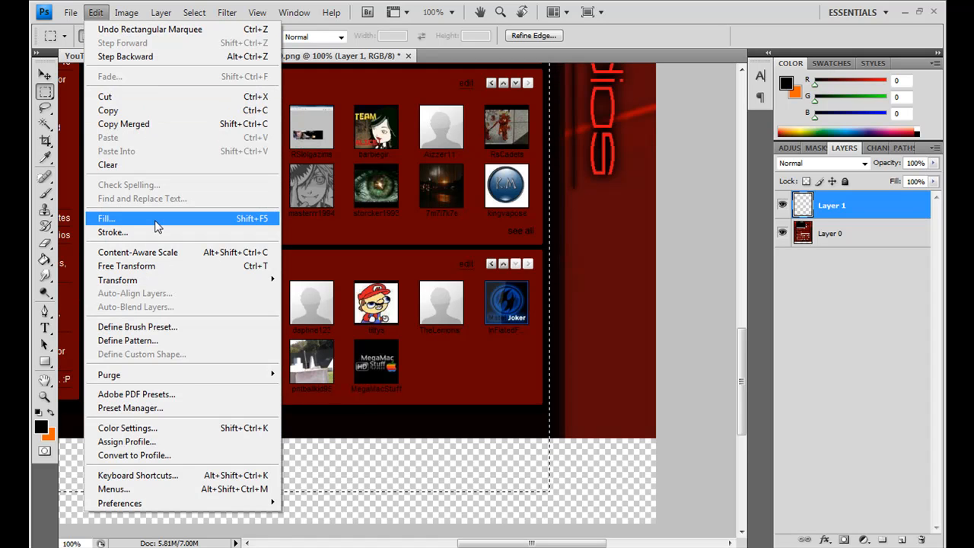
click(110, 218)
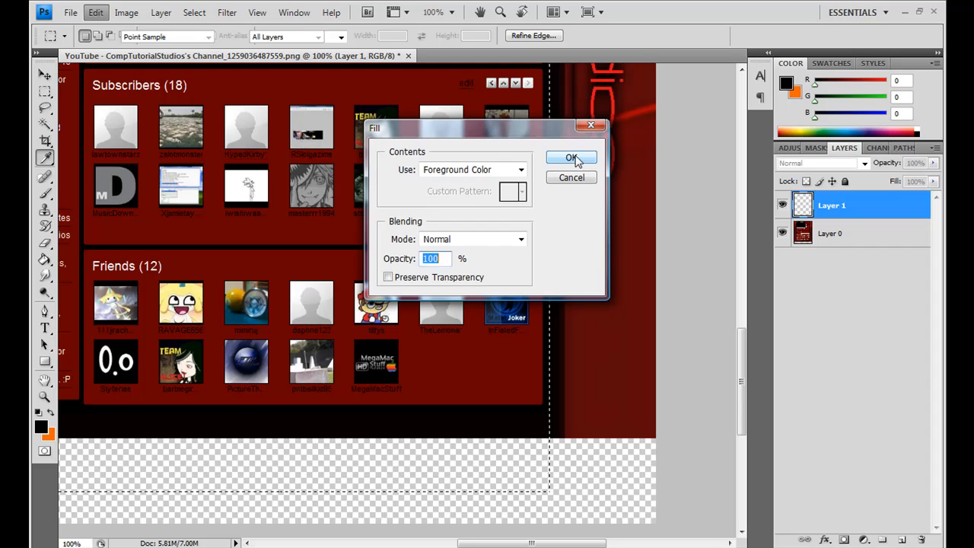
click(572, 158)
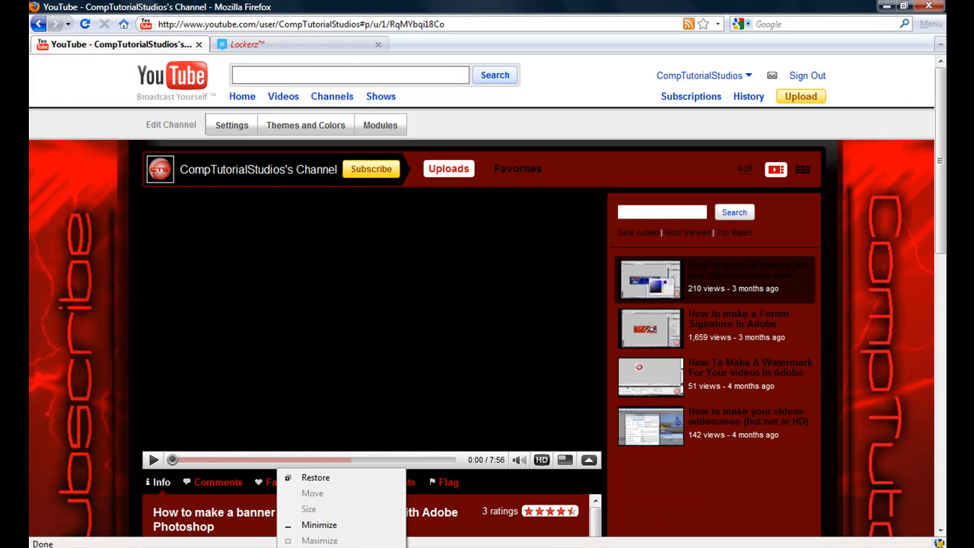
key(c)
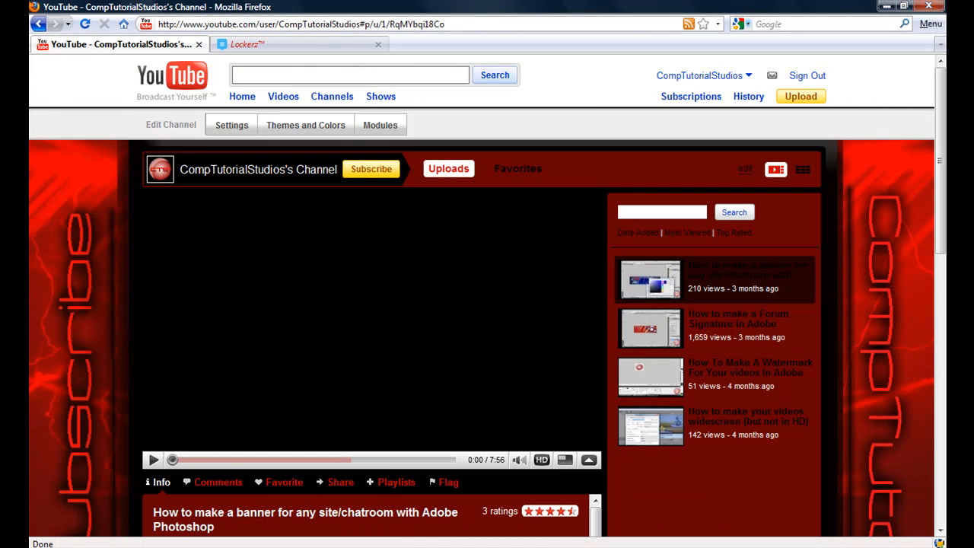
click(467, 312)
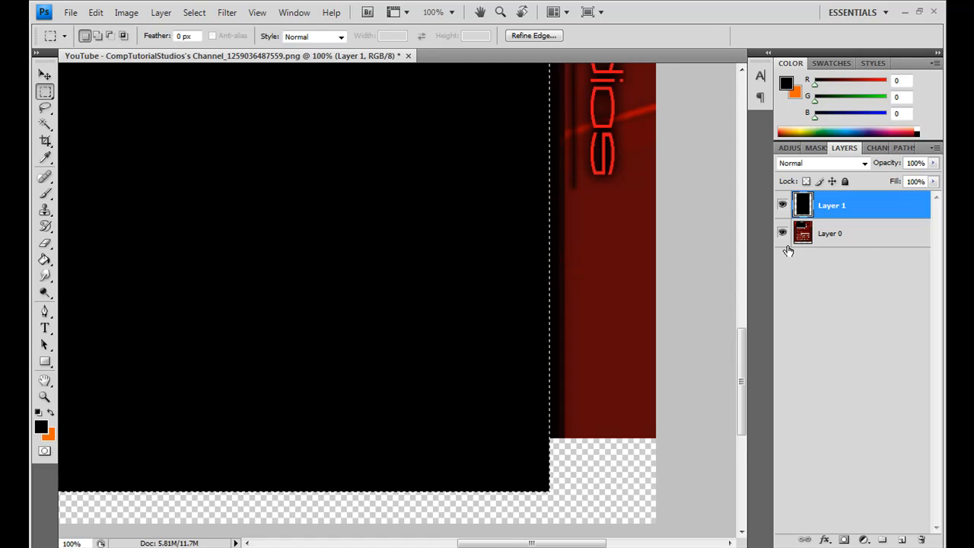
key(ctrl+d)
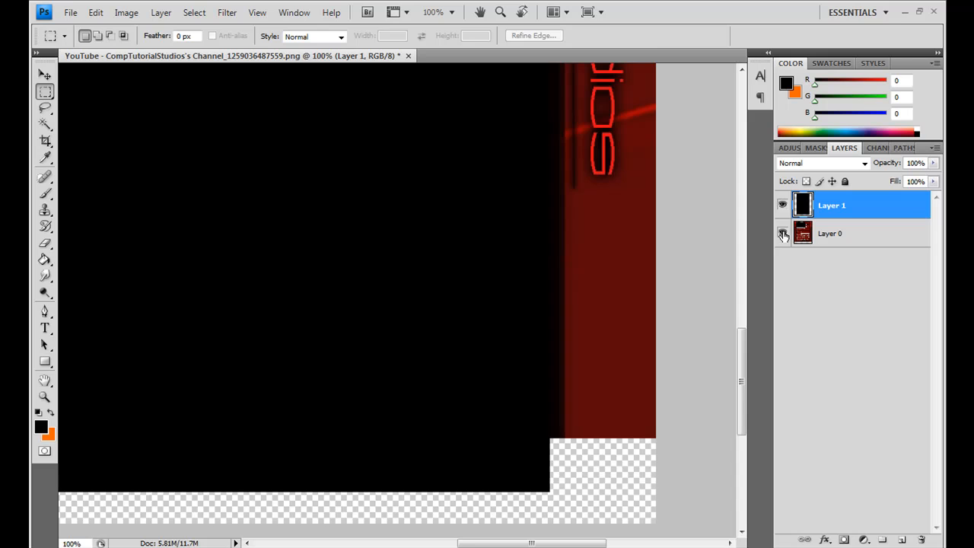
Step: Hide the screenshot layer and add a 1 px Stroke positioned Inside to the black content area's layer
click(782, 234)
drag(743, 405, 747, 218)
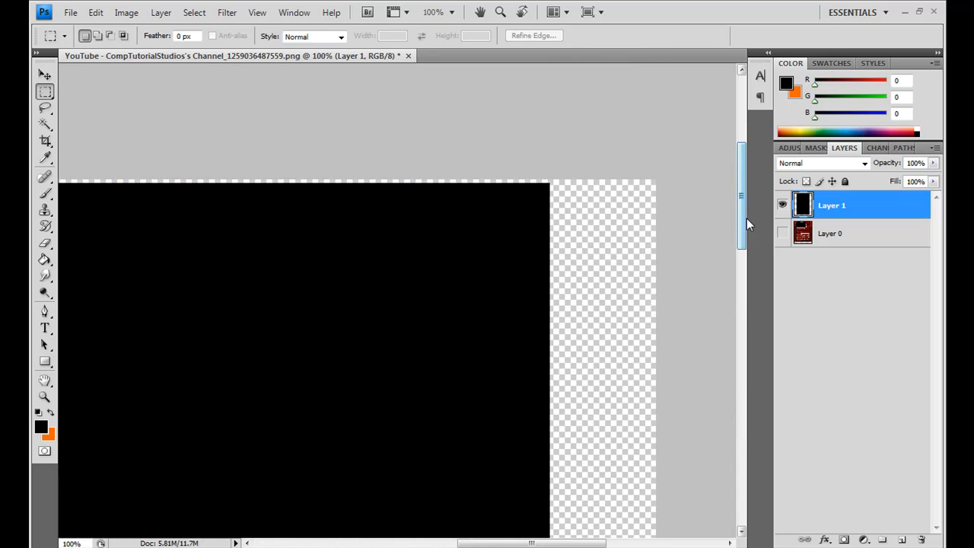
click(824, 539)
click(764, 535)
drag(616, 258, 662, 242)
click(761, 307)
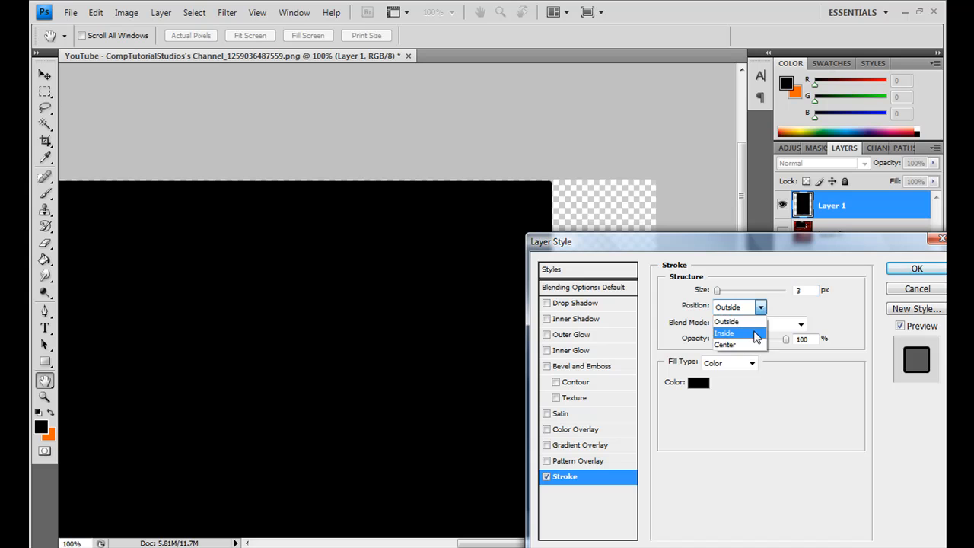
click(757, 332)
double_click(798, 290)
text(1)
Step: Set the stroke color to a medium neutral gray and apply the layer style
click(703, 385)
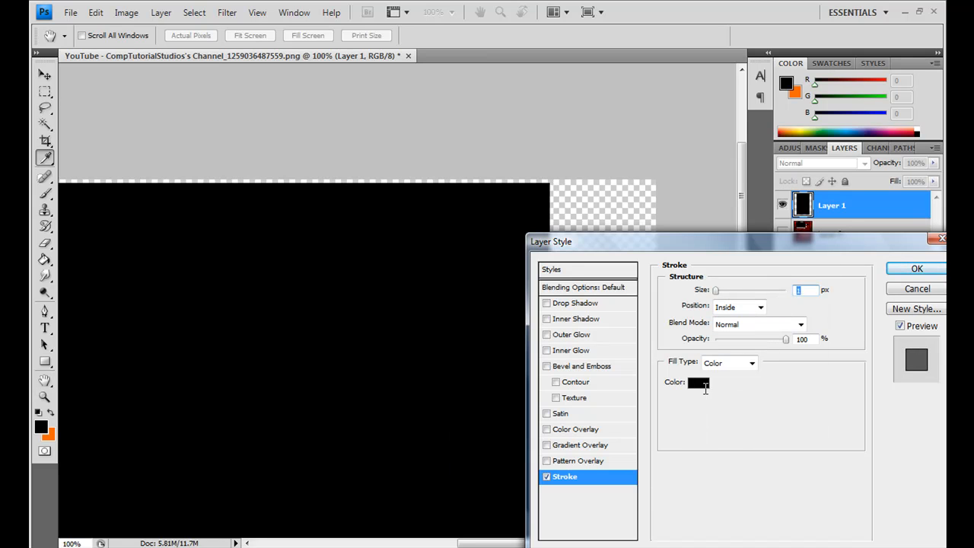
drag(500, 329, 422, 352)
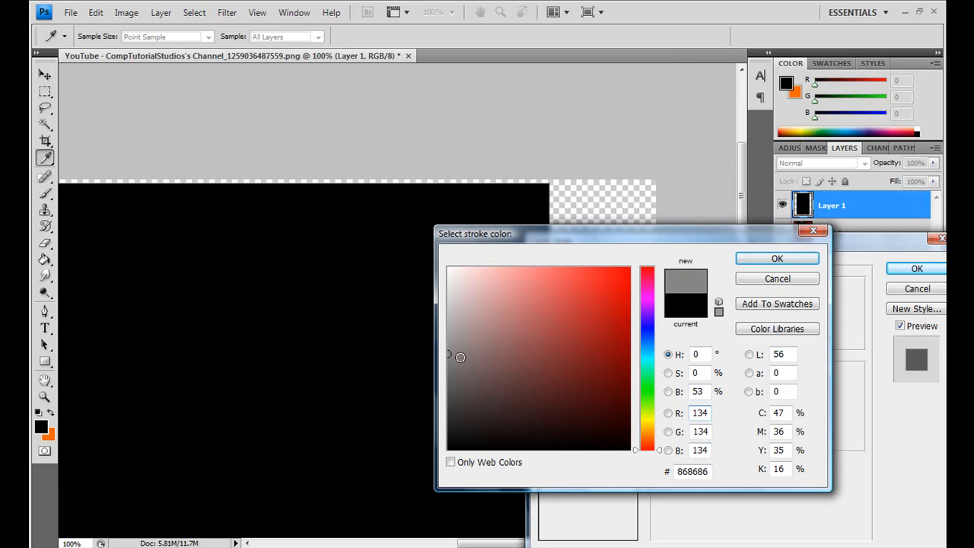
click(450, 357)
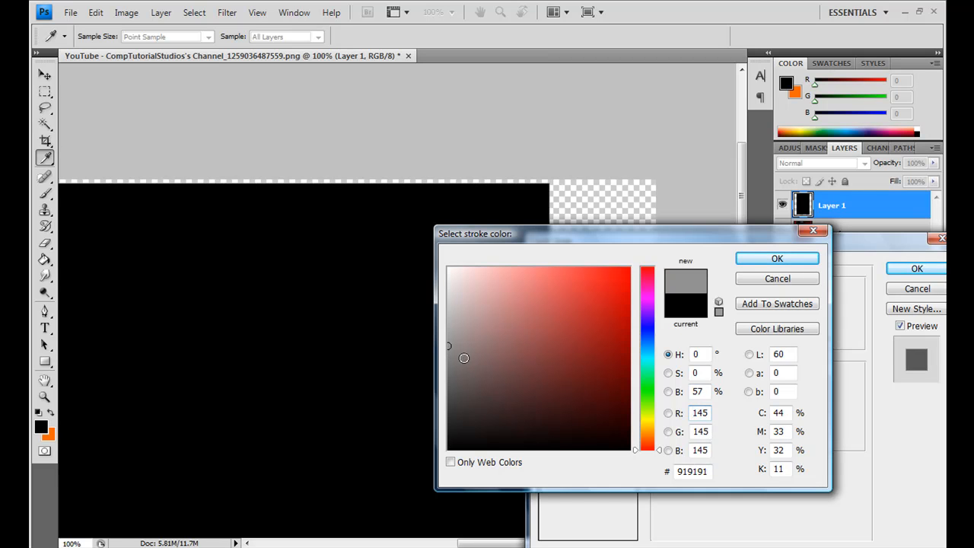
drag(460, 354, 445, 359)
click(777, 258)
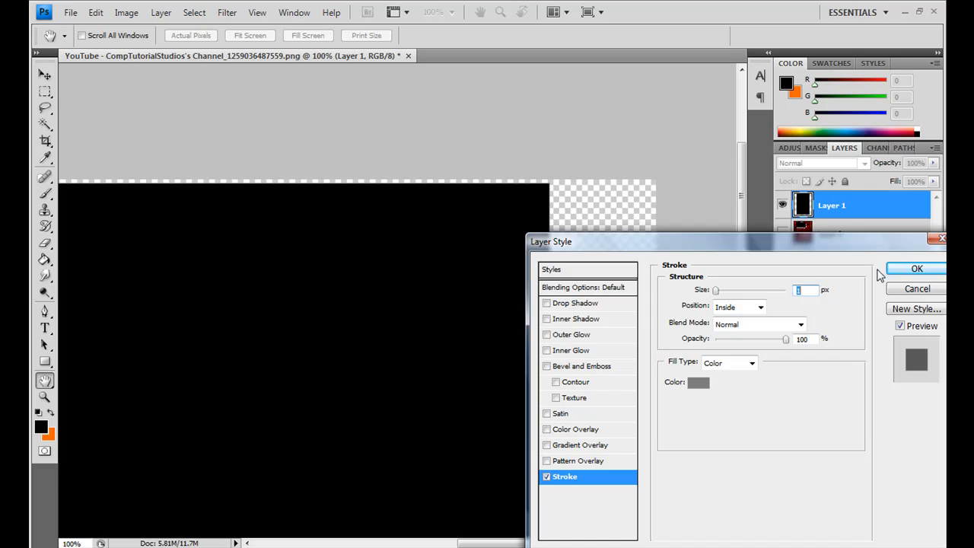
click(916, 269)
Step: Show the screenshot layer again, placed above the black content layer, and lower its opacity to 73%
click(782, 261)
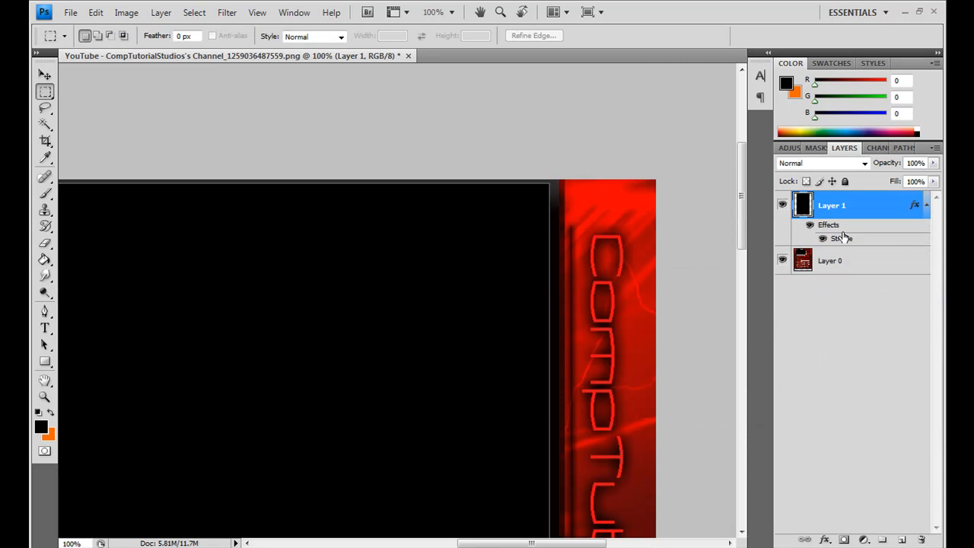
drag(845, 265, 836, 200)
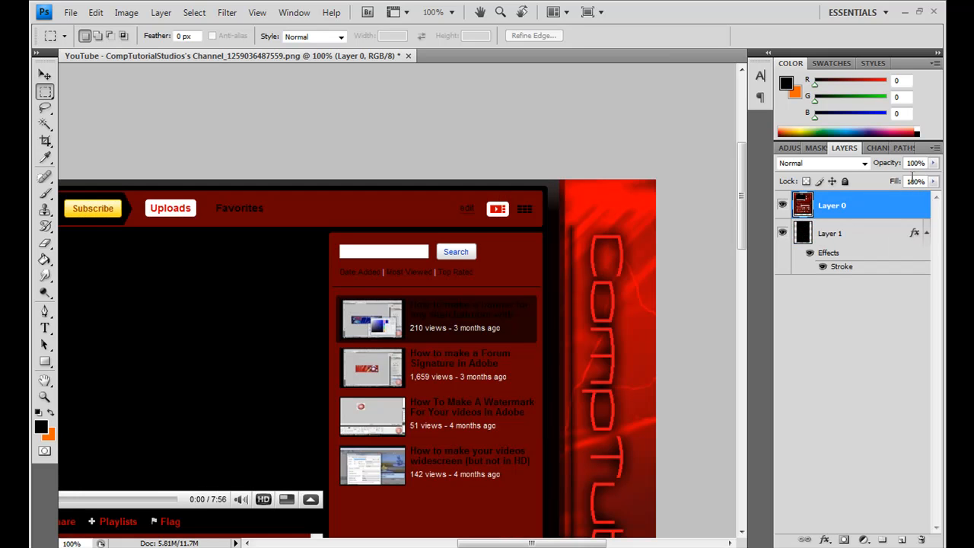
mouse_move(889, 164)
mouse_down()
mouse_move(859, 166)
mouse_move(874, 166)
mouse_up()
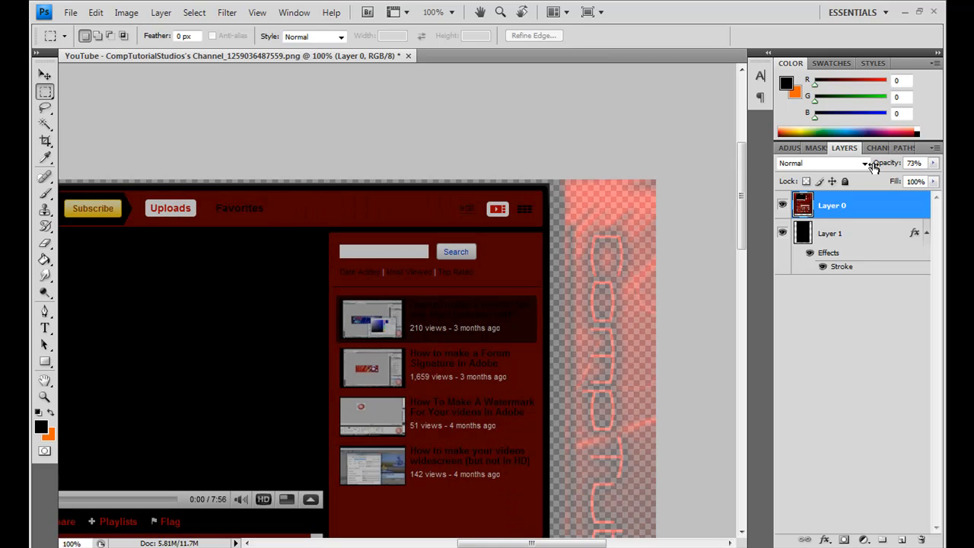
Step: Toggle the screenshot layer's visibility to compare it with the black content area on both sides, leaving the screenshot hidden
click(782, 207)
click(783, 207)
click(782, 207)
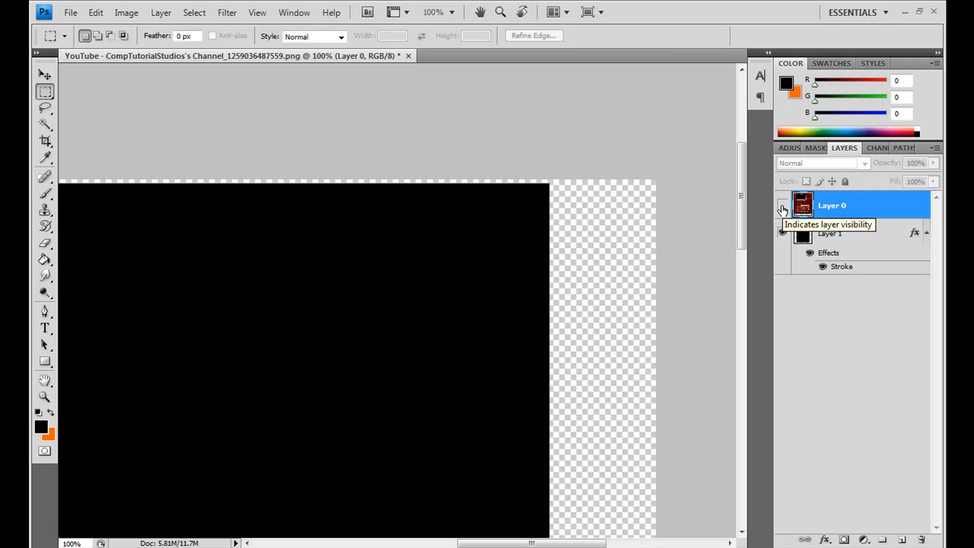
click(782, 207)
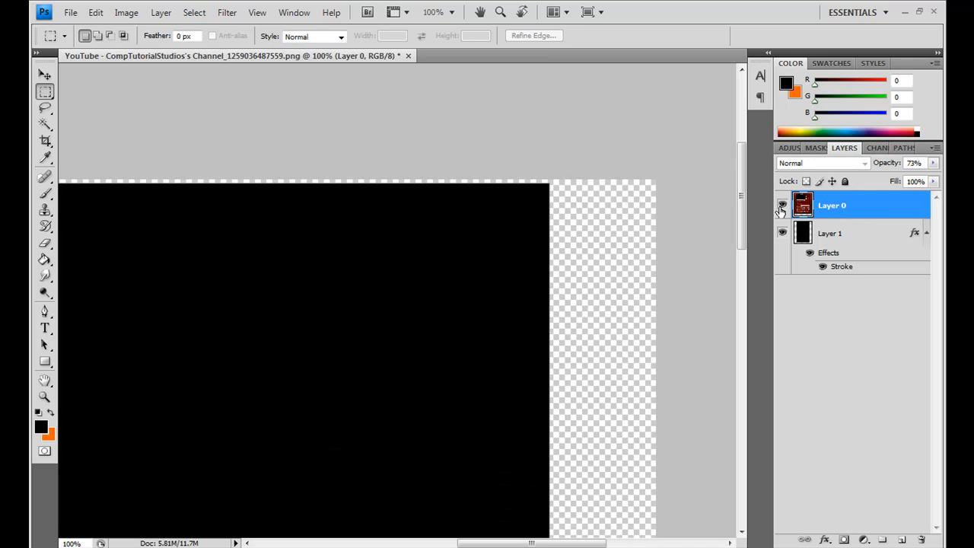
click(781, 207)
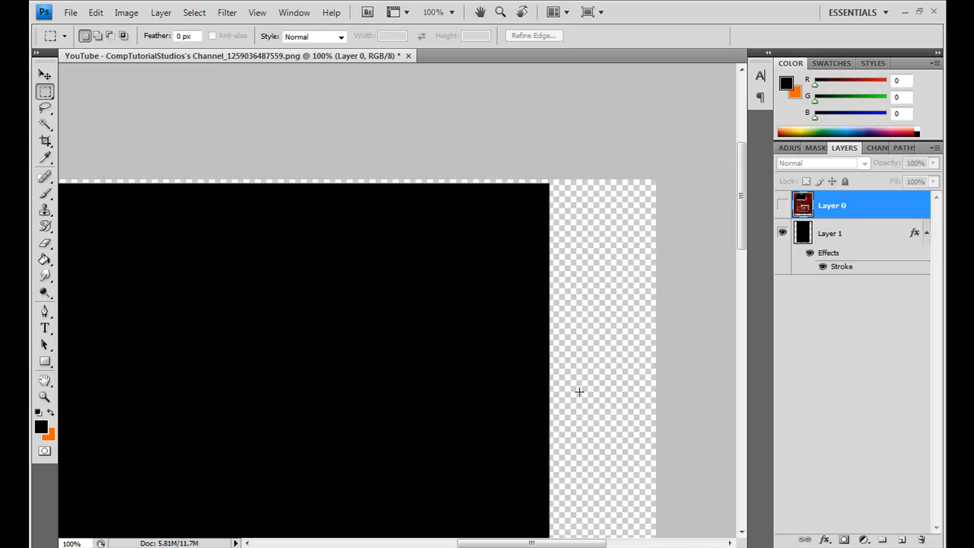
drag(538, 545, 457, 545)
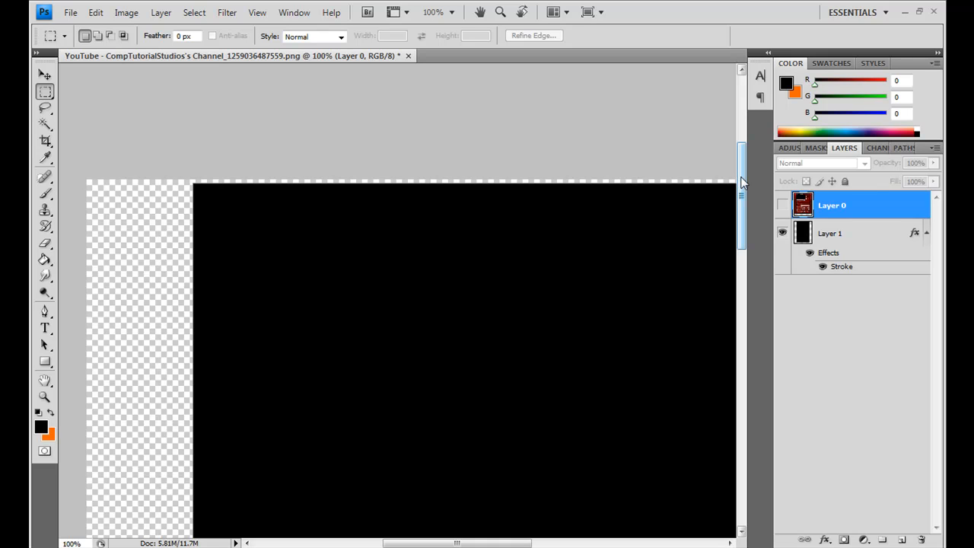
click(782, 206)
click(782, 205)
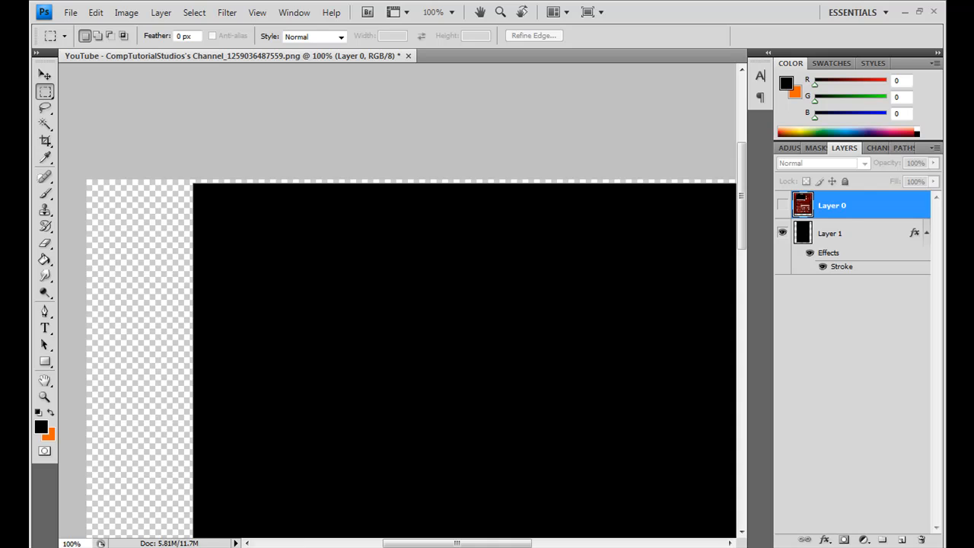
Step: Open the moon-ocean-space-background image from the Pictures folder
click(71, 12)
click(80, 40)
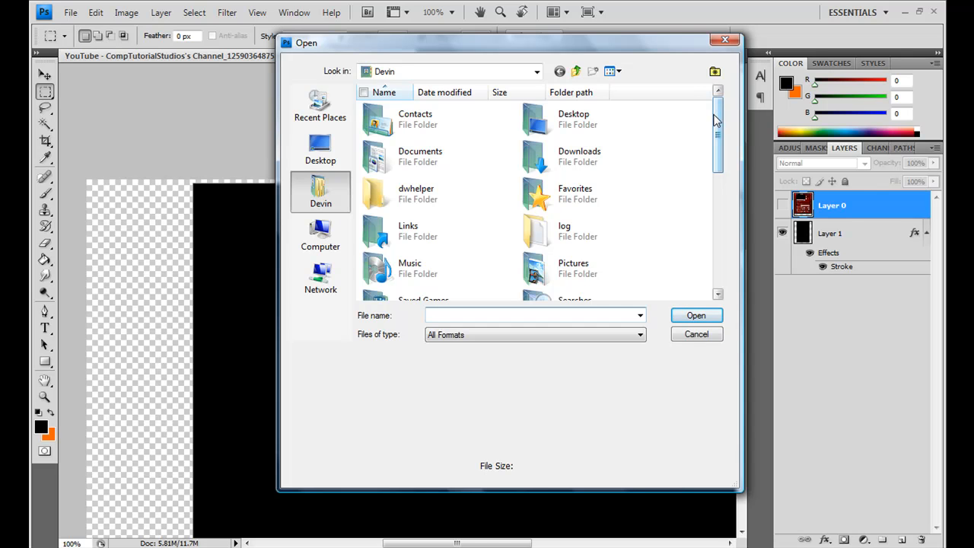
double_click(571, 270)
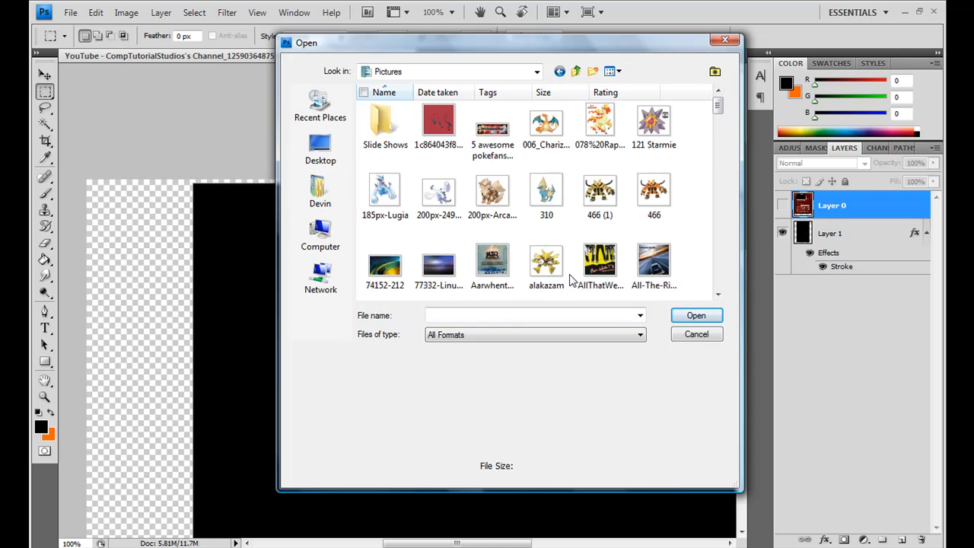
drag(719, 109, 739, 207)
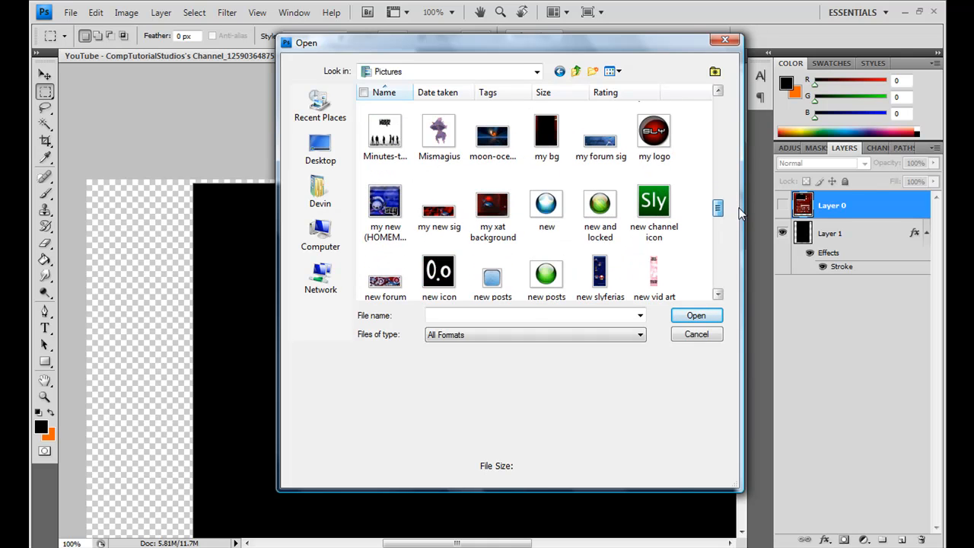
double_click(505, 150)
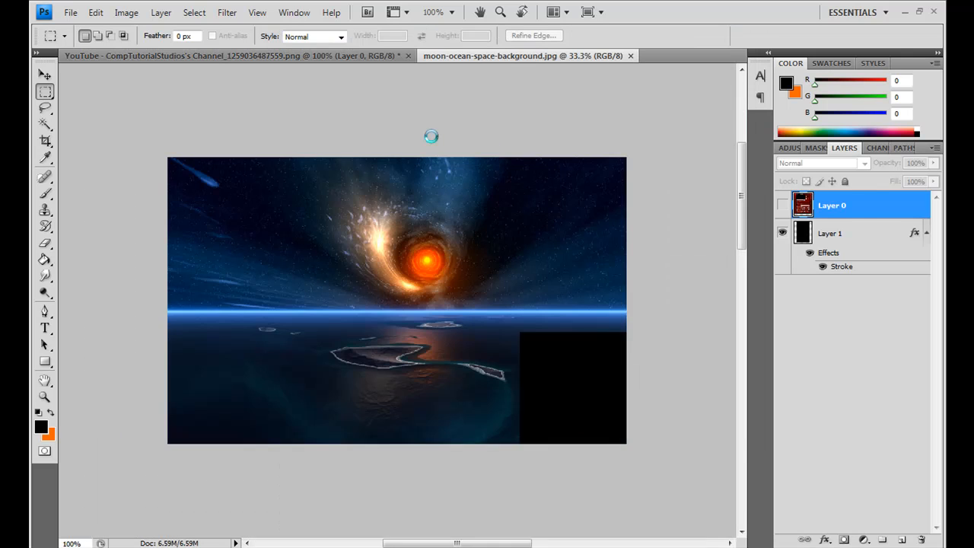
Step: Copy the space image into the channel template document and place its layer beneath the black content layer
key(v)
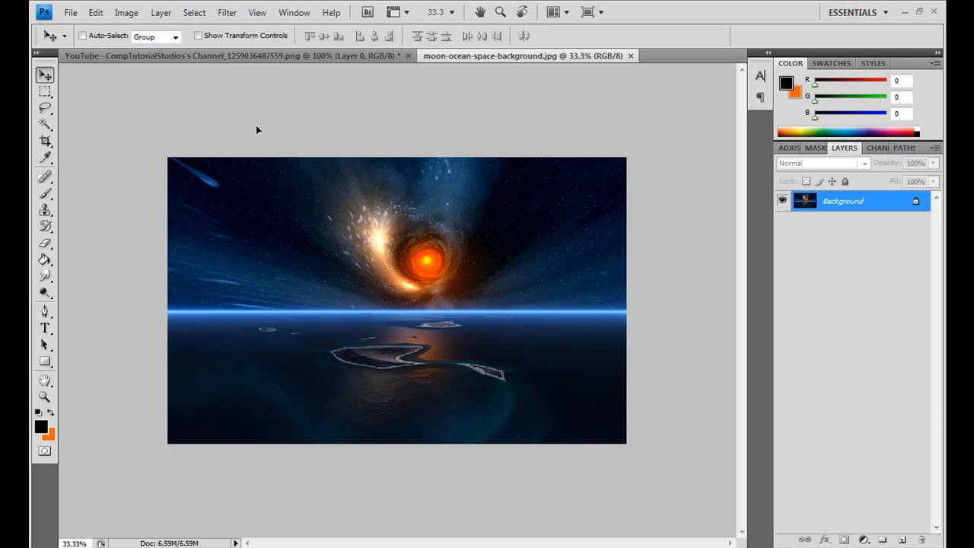
drag(216, 52, 235, 311)
drag(813, 212, 835, 300)
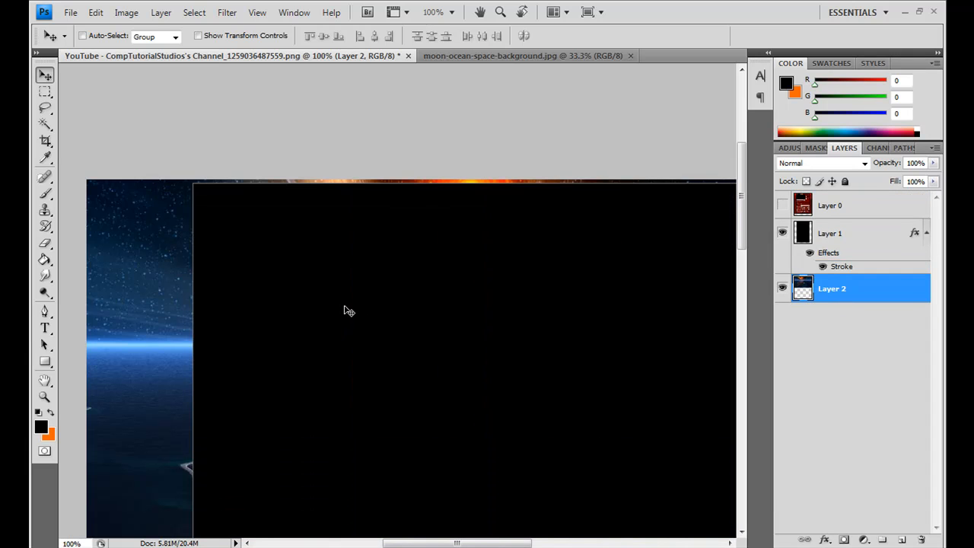
Step: Reposition the space image behind the black content area so it fills both side margins from the canvas's top edge
drag(226, 411, 194, 211)
click(44, 396)
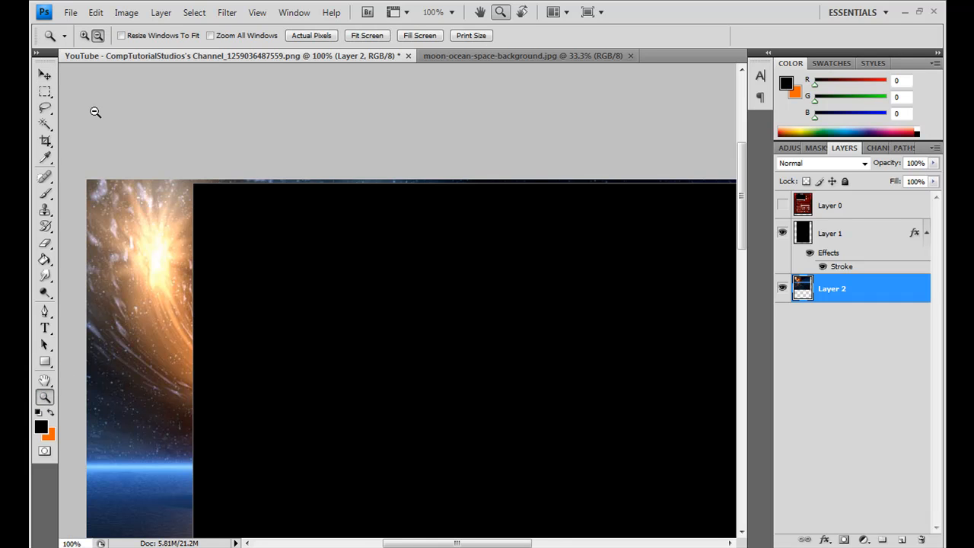
alt+click(454, 393)
alt+click(550, 333)
alt+click(739, 190)
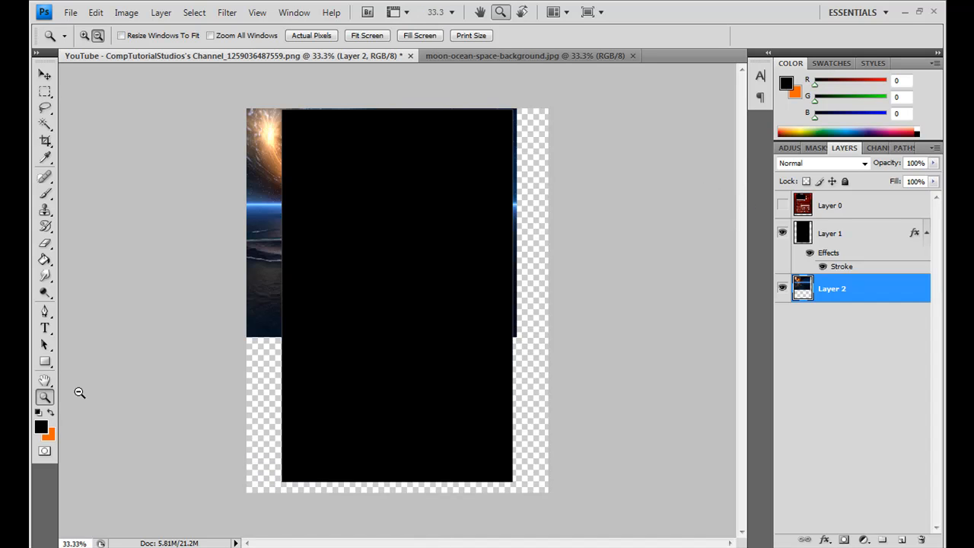
click(85, 35)
click(349, 236)
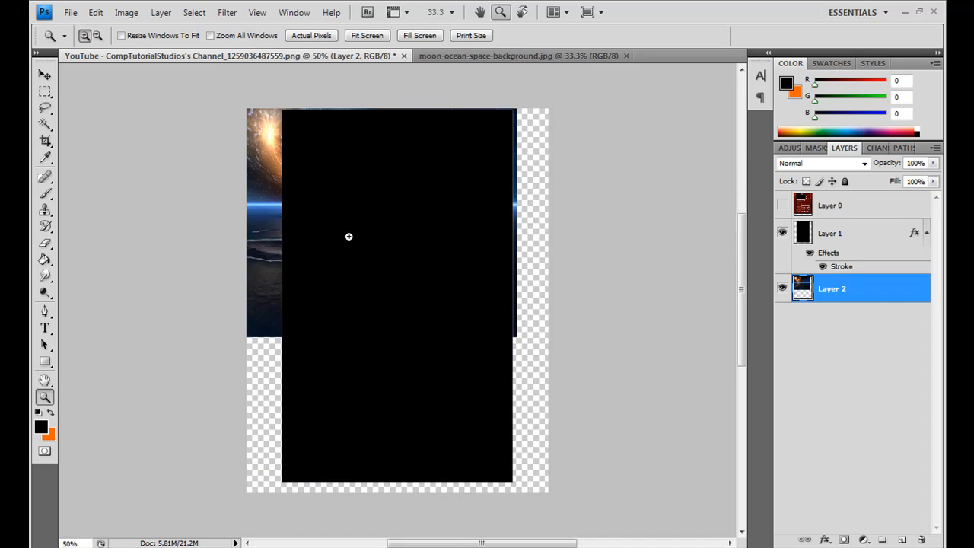
click(45, 75)
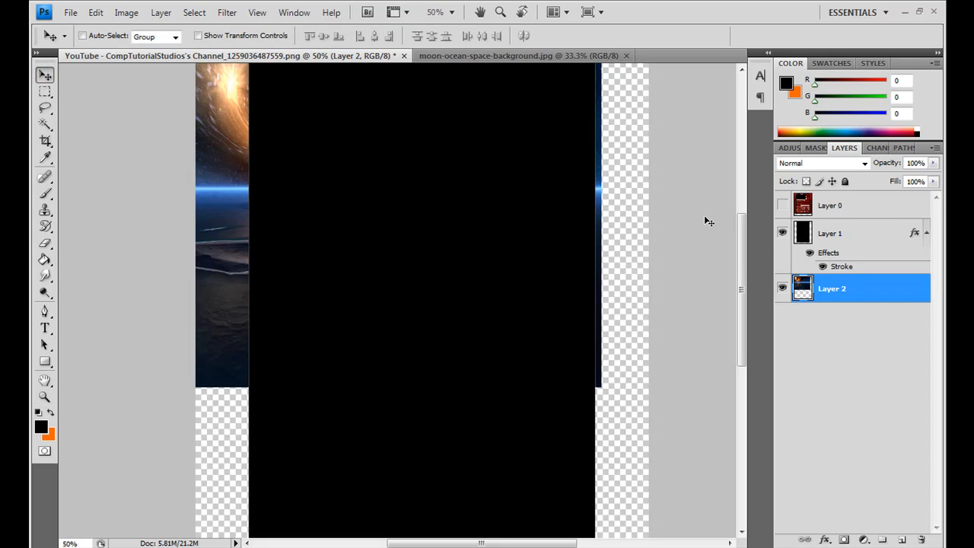
drag(743, 234, 742, 222)
drag(320, 220, 243, 304)
mouse_move(740, 211)
mouse_down()
mouse_move(742, 332)
mouse_move(740, 211)
mouse_up()
drag(421, 198, 293, 220)
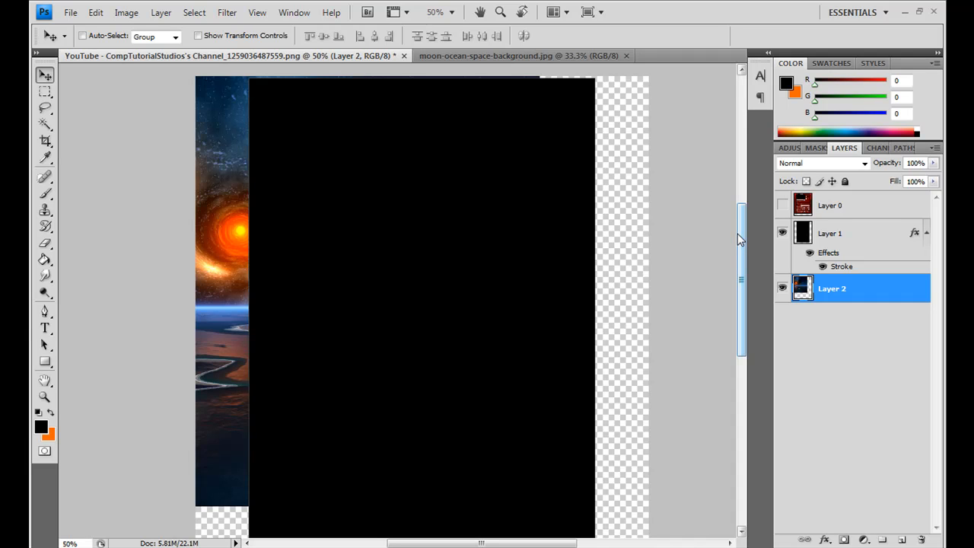
drag(315, 215, 426, 214)
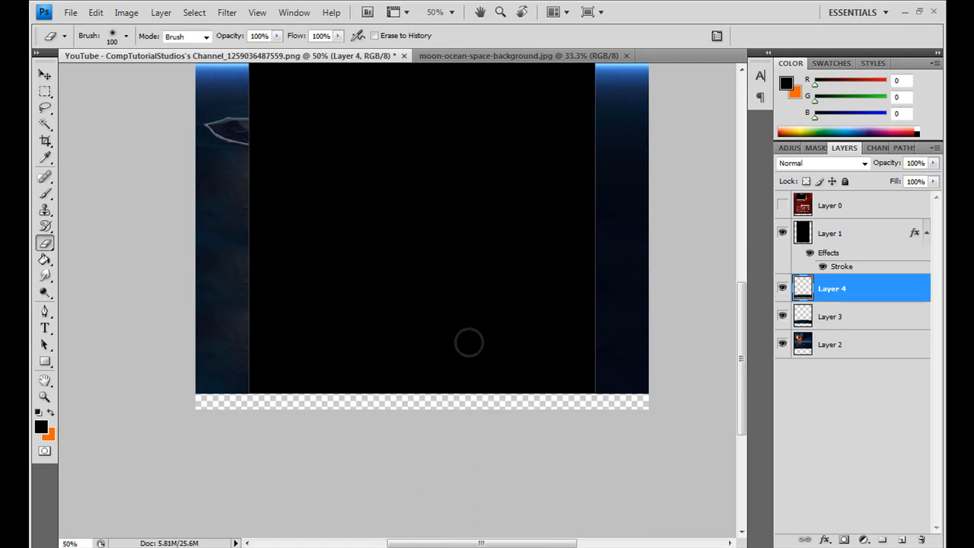
Step: Change the black content layer's stroke color to blue and check its edge at actual pixel size
drag(742, 358, 734, 269)
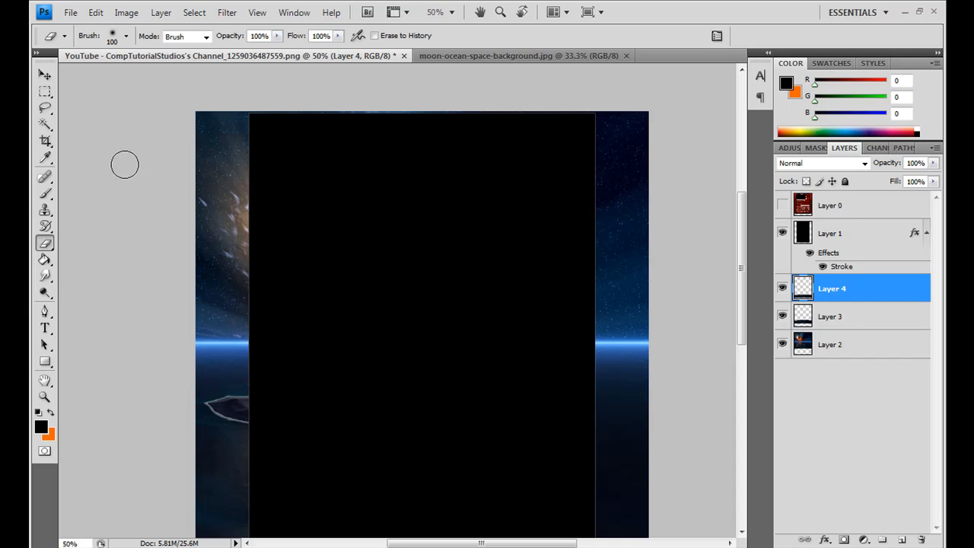
mouse_move(742, 243)
mouse_down()
mouse_move(734, 347)
mouse_move(732, 229)
mouse_up()
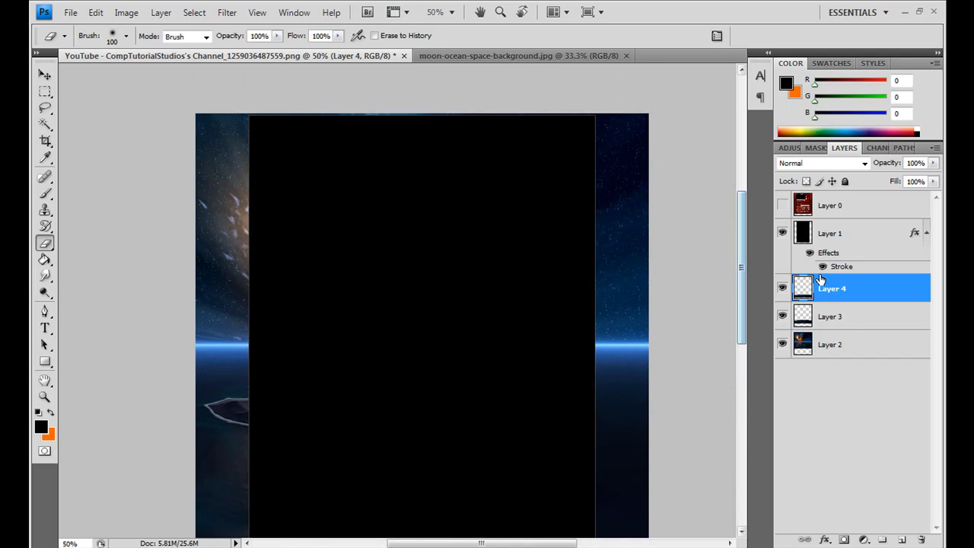
click(830, 234)
click(824, 541)
click(791, 537)
click(917, 268)
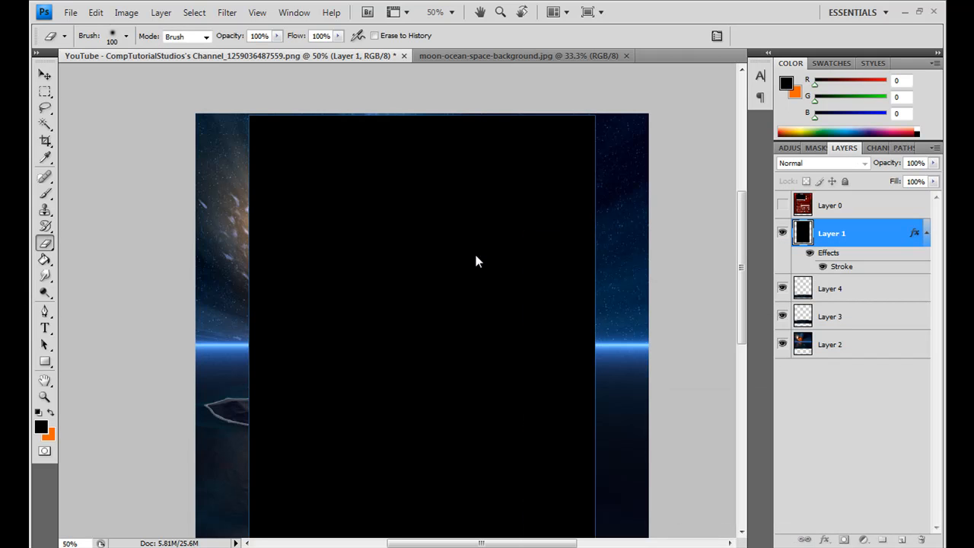
click(44, 397)
click(308, 35)
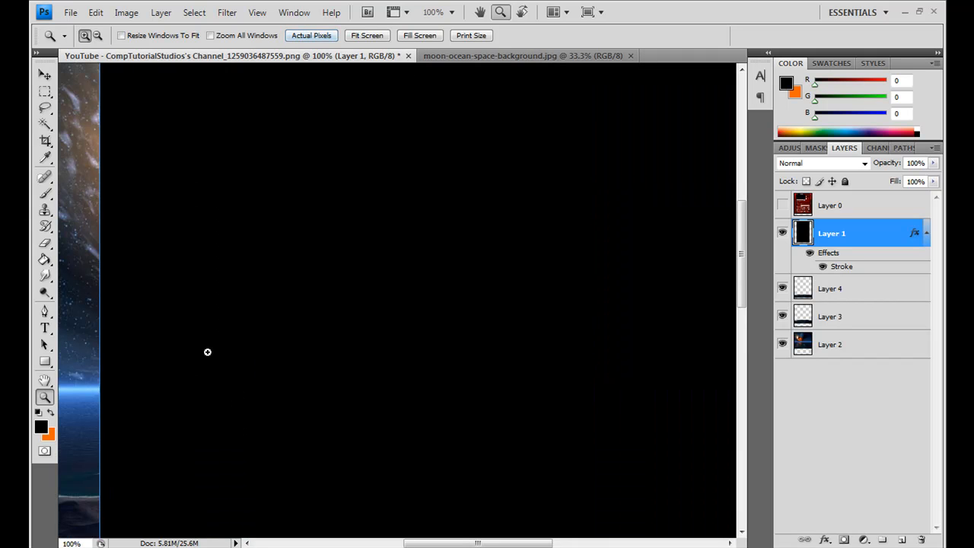
click(97, 35)
click(202, 170)
click(295, 223)
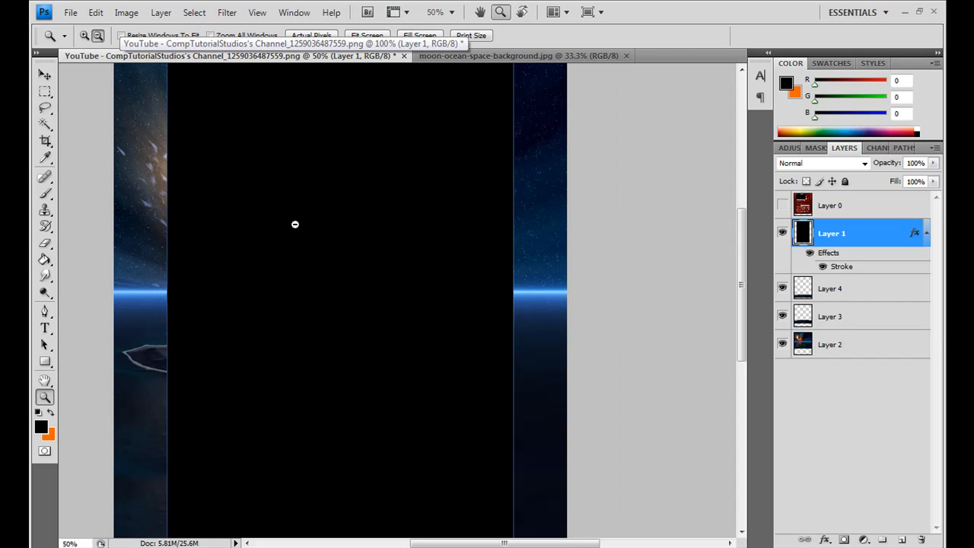
Step: Start a text line in the left margin beside the black content area and set its font size to 48 pt
drag(742, 239, 745, 210)
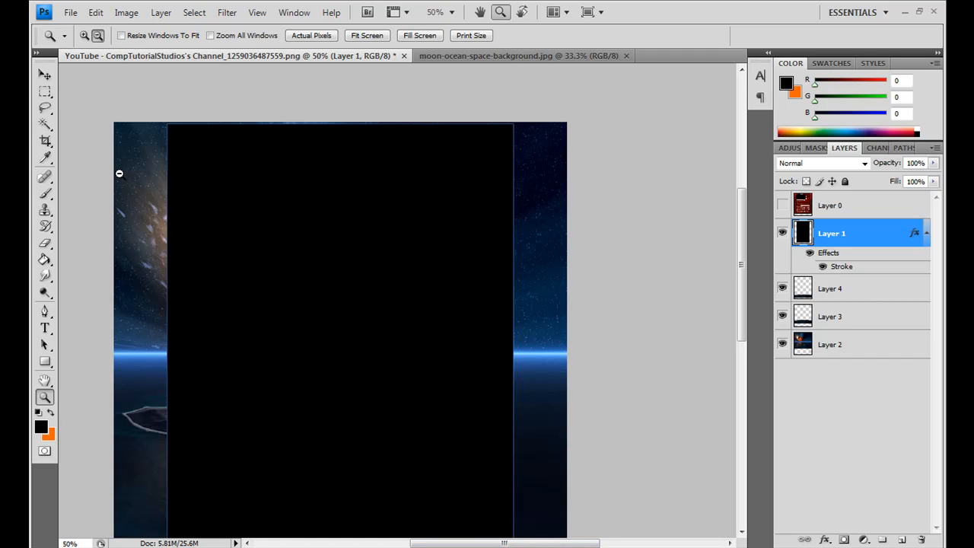
click(45, 328)
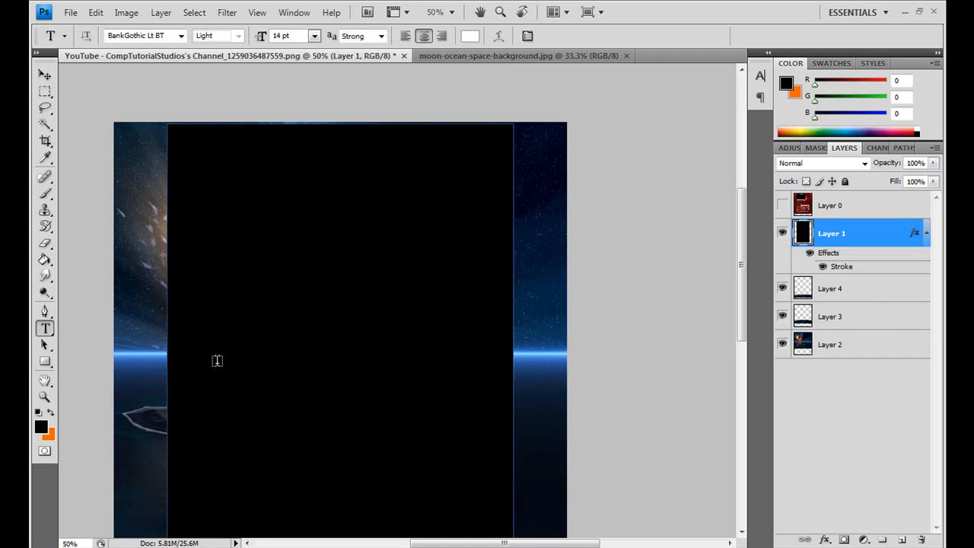
click(131, 375)
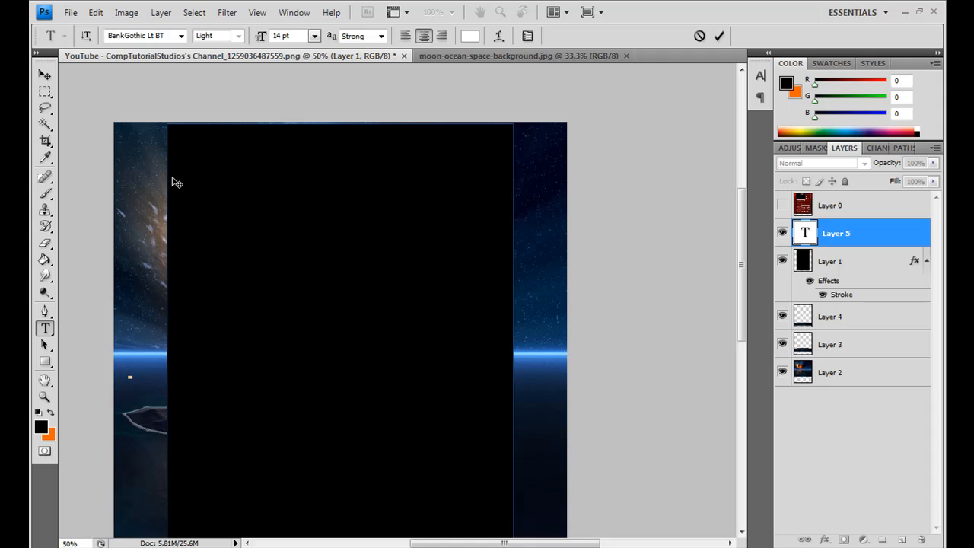
click(314, 36)
click(327, 233)
click(319, 37)
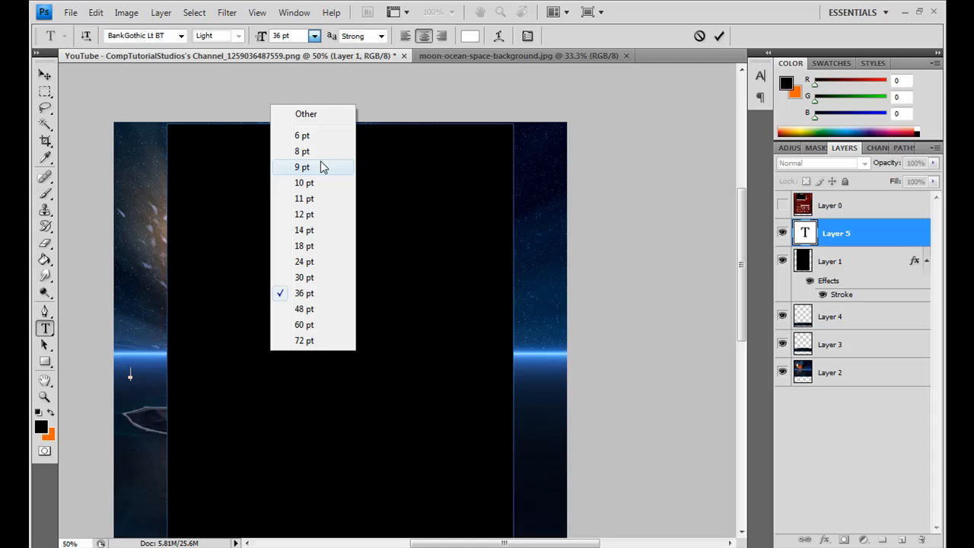
click(329, 307)
click(318, 37)
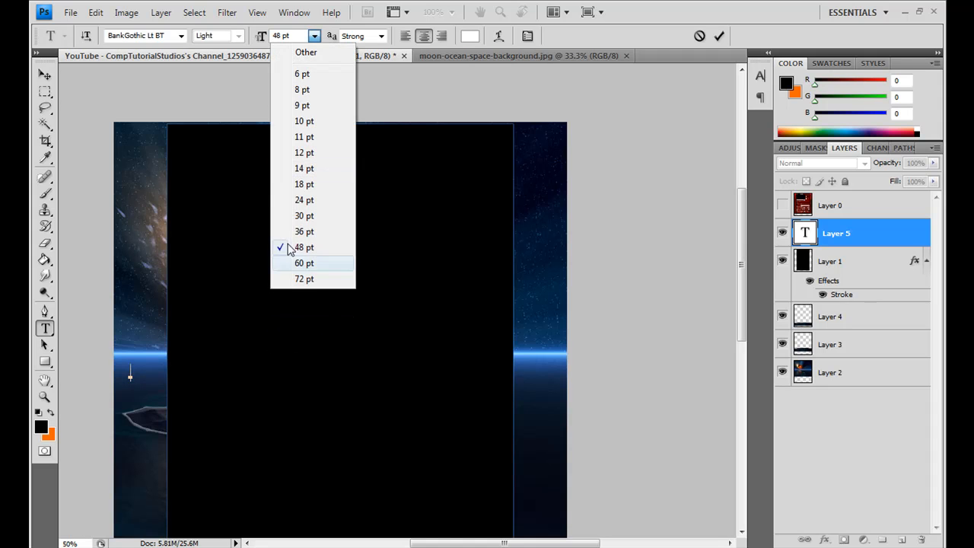
Step: Display the left margin at actual pixel size and delete the empty text layer
click(45, 398)
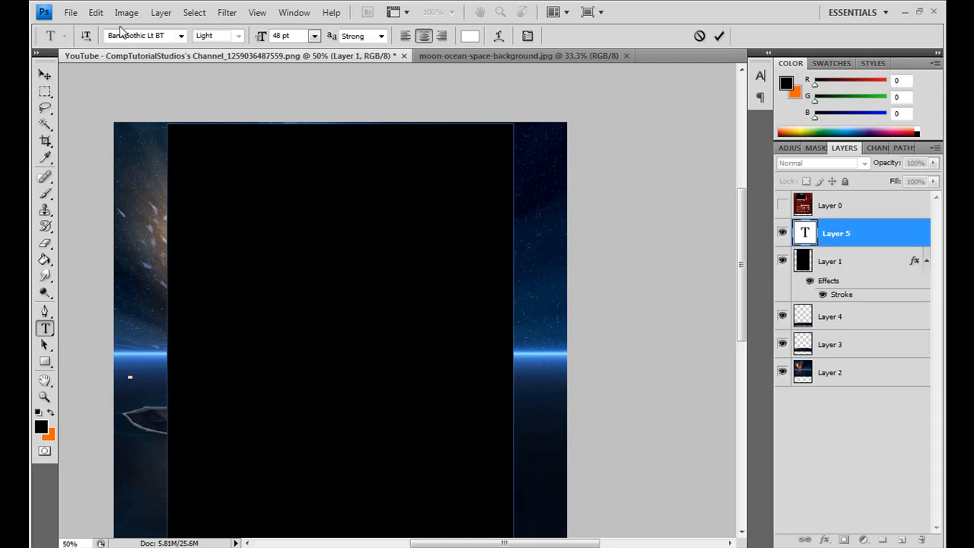
click(44, 397)
click(311, 35)
drag(513, 543, 437, 542)
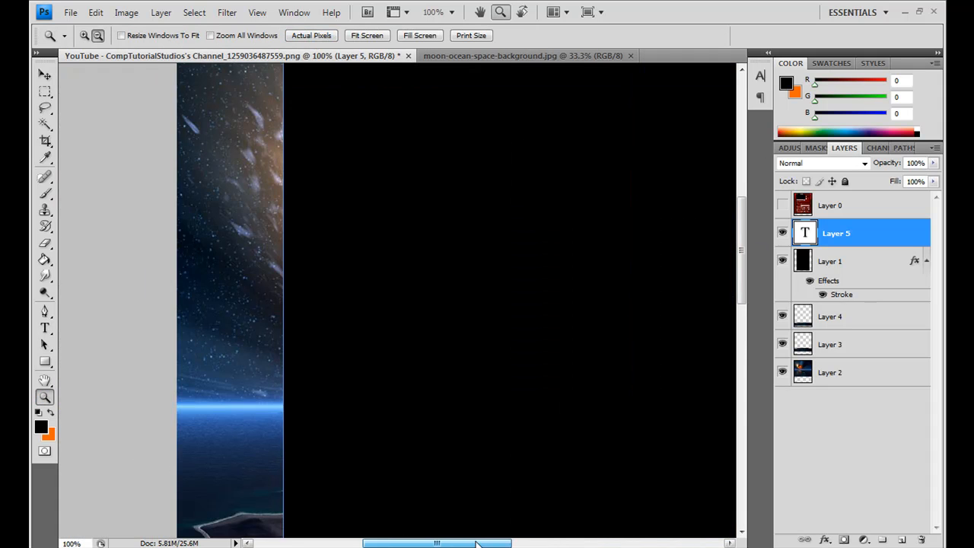
drag(743, 234, 743, 283)
click(921, 539)
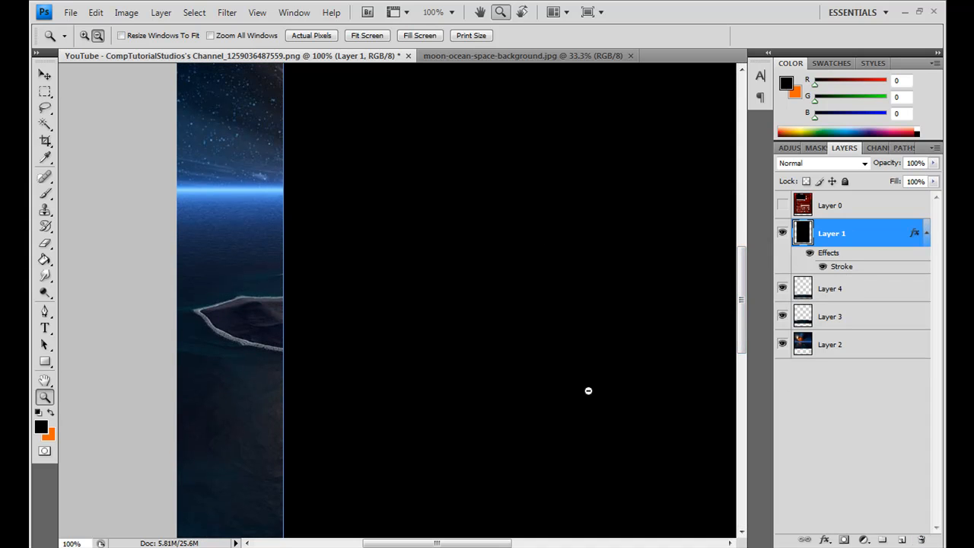
Step: Add the text "CompTutorialStudios" in BankGothic Lt BT at 48 pt, starting from the left margin
click(44, 328)
click(205, 346)
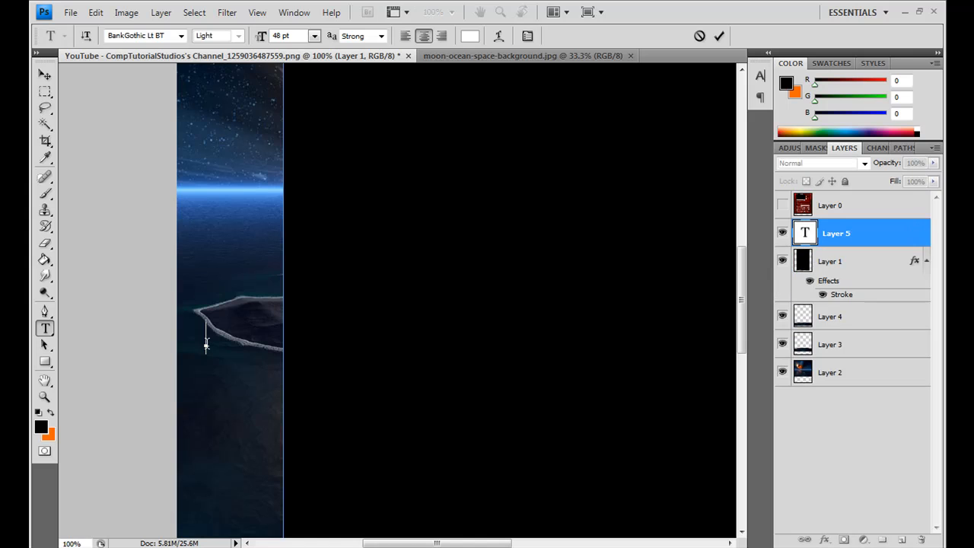
text(Comp)
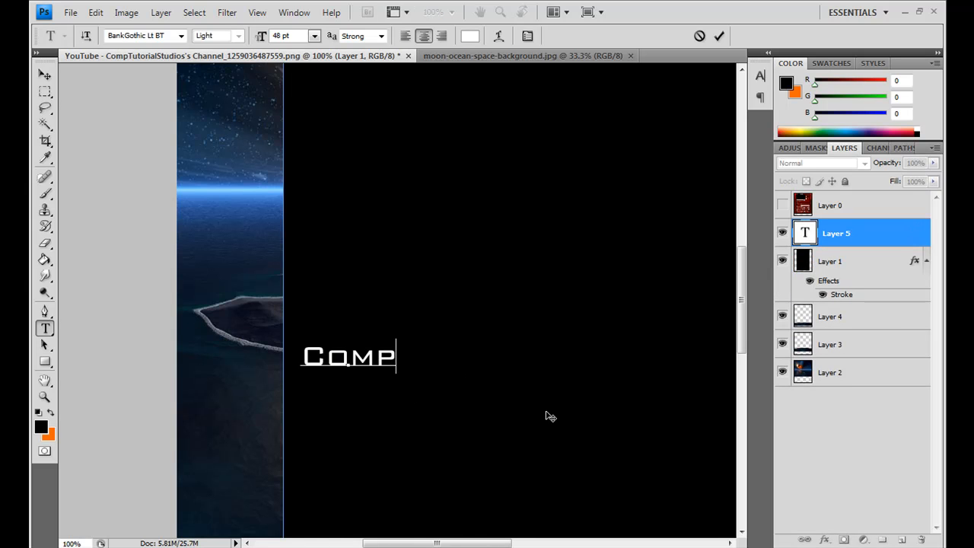
text(TutorialStudiso)
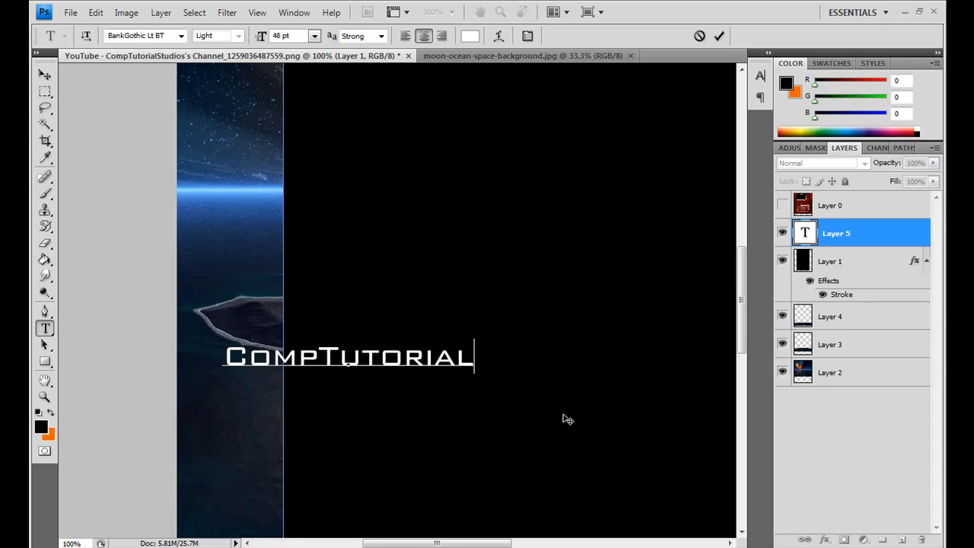
key(BackSpace)
key(BackSpace)
text(os)
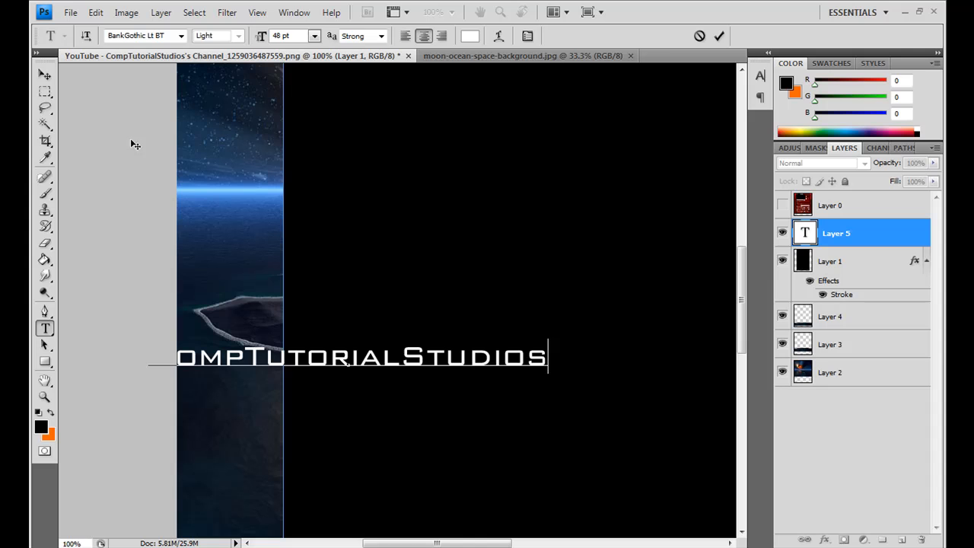
Step: Rotate the CompTutorialStudios text to read vertically upward and place it in the left margin along the black content area's edge
click(44, 75)
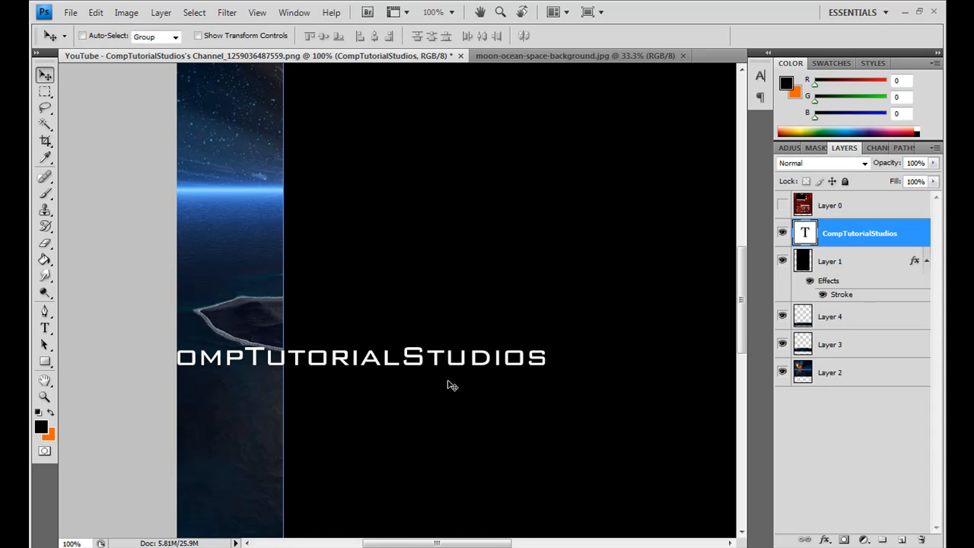
key(ctrl+t)
drag(408, 319, 318, 311)
key(Return)
drag(397, 356, 311, 358)
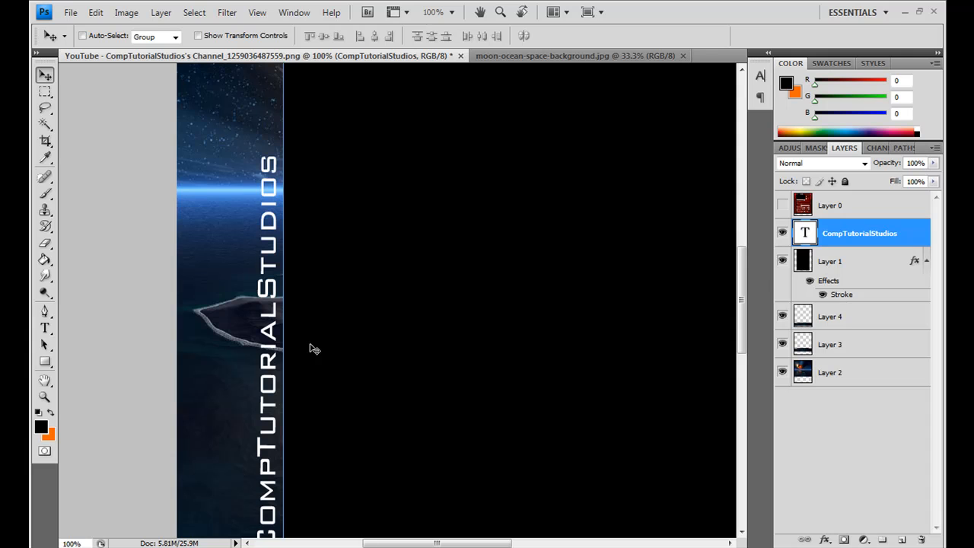
mouse_move(740, 303)
mouse_down()
mouse_move(740, 217)
mouse_move(737, 393)
mouse_move(736, 305)
mouse_up()
drag(388, 240, 389, 195)
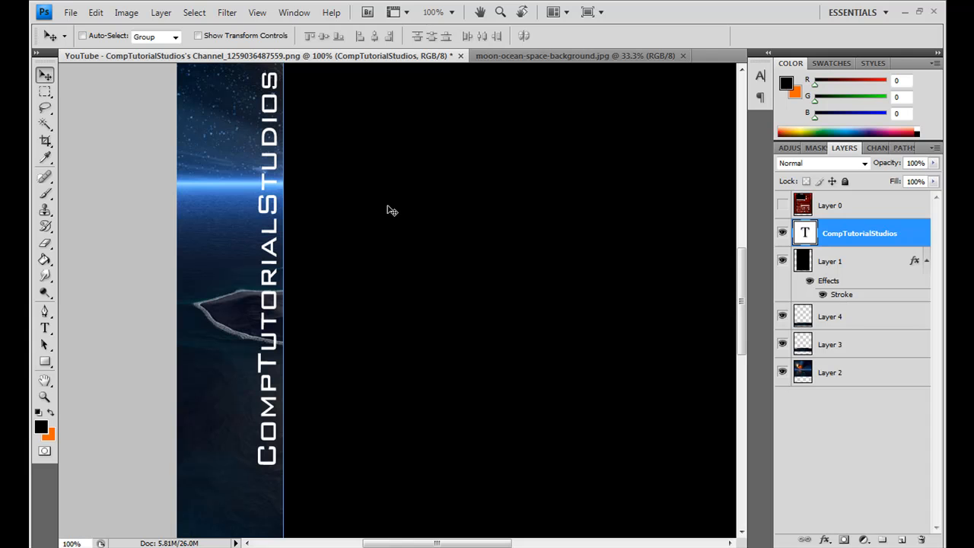
Step: Add a linear Gradient Overlay to the CompTutorialStudios text layer with its angle set to 0°
click(825, 540)
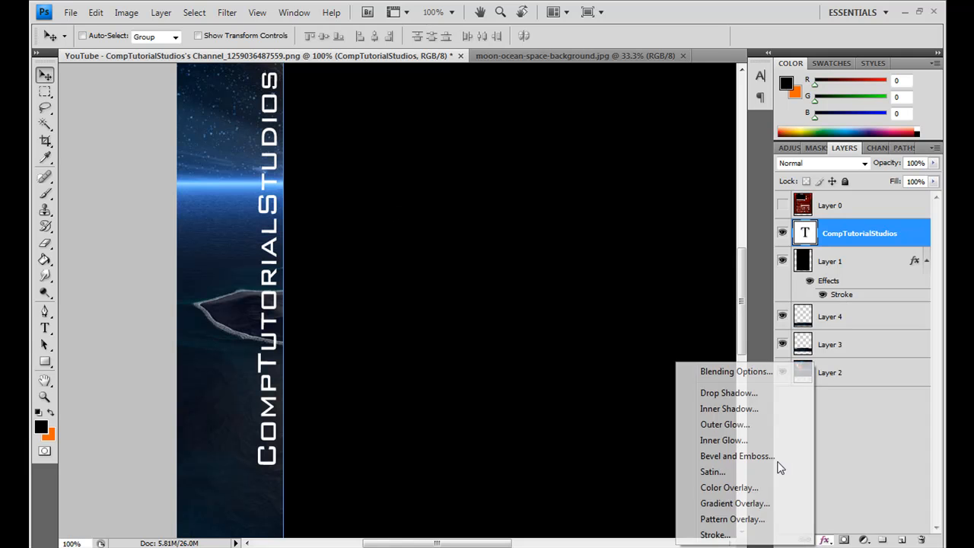
click(742, 373)
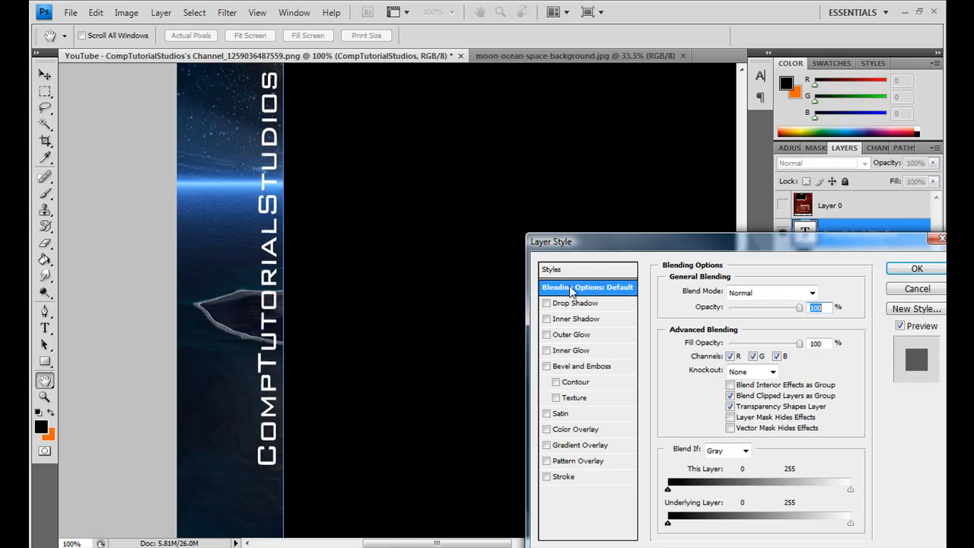
drag(621, 247, 587, 184)
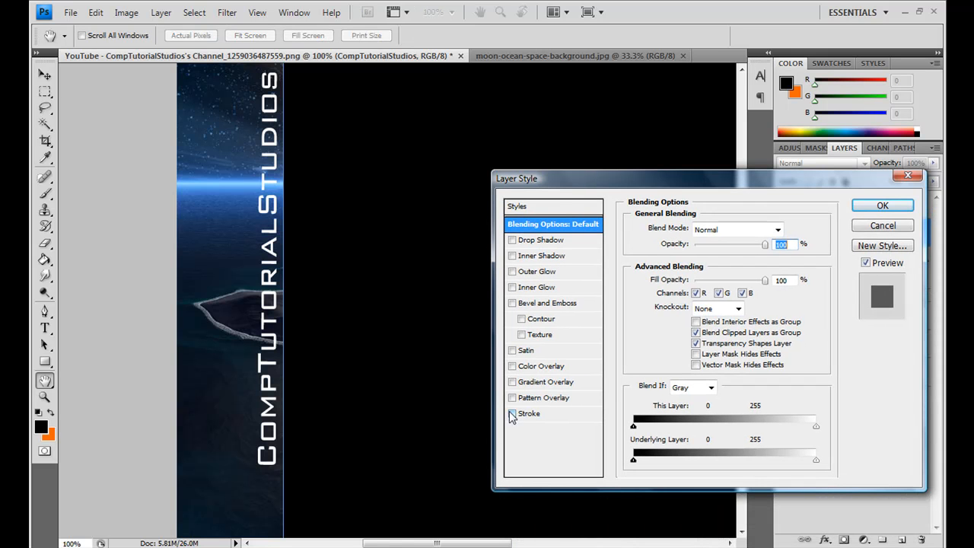
click(513, 366)
click(512, 366)
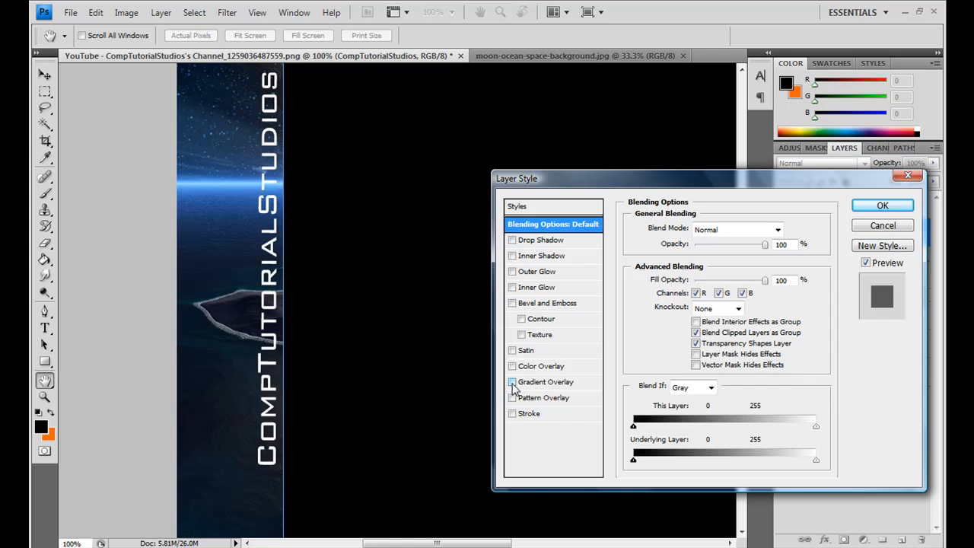
click(512, 382)
click(548, 383)
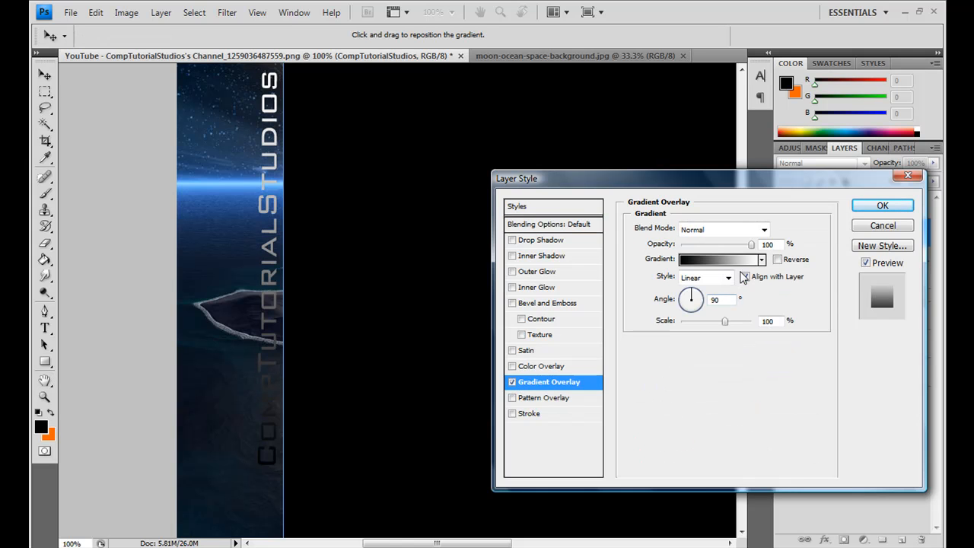
drag(694, 299, 706, 301)
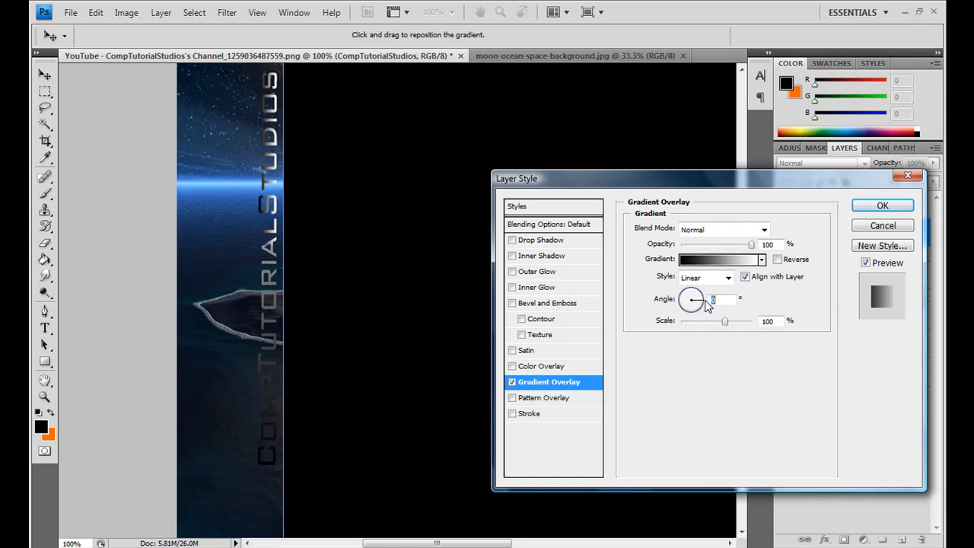
Step: Recolor the overlay gradient from light blue to dark navy, sampling the image's bright horizon and the dark water below it
click(750, 260)
click(584, 375)
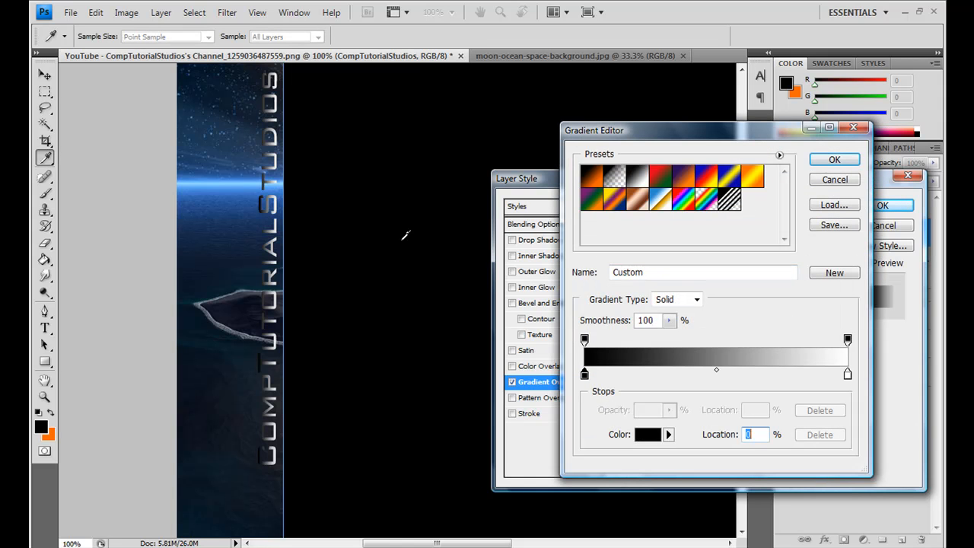
click(232, 180)
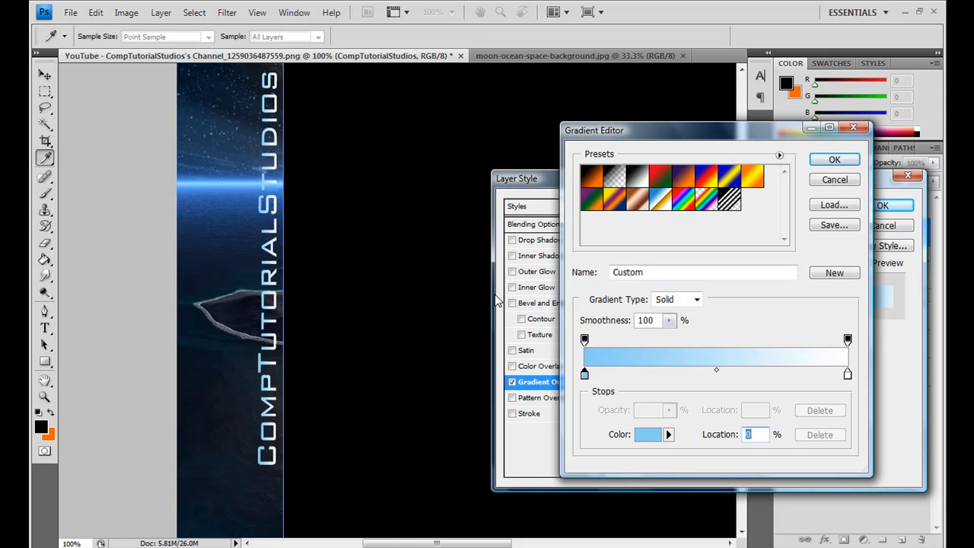
click(848, 375)
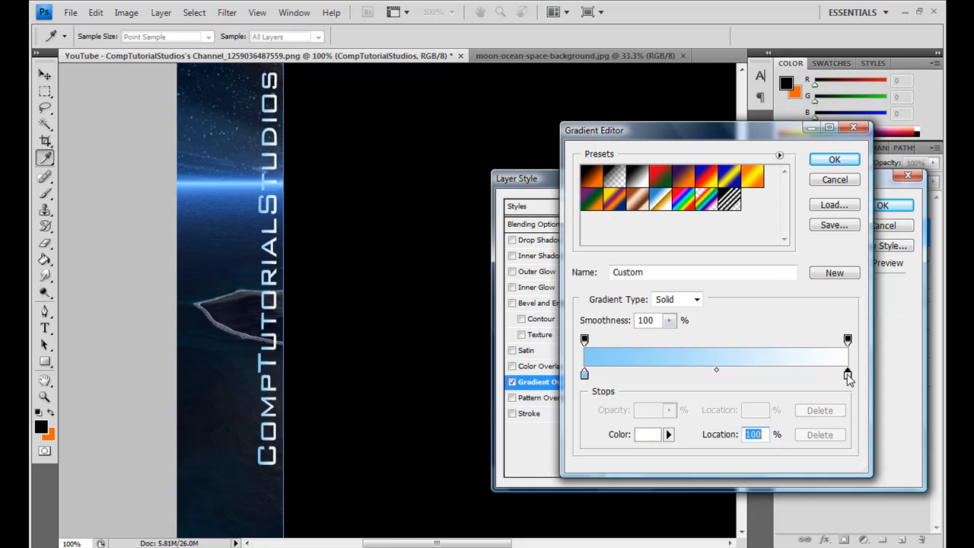
click(197, 234)
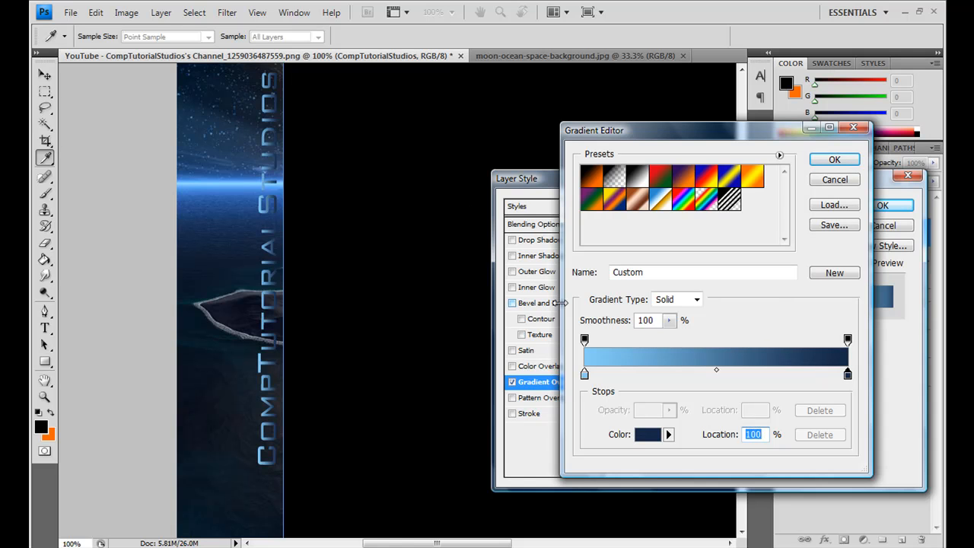
click(833, 160)
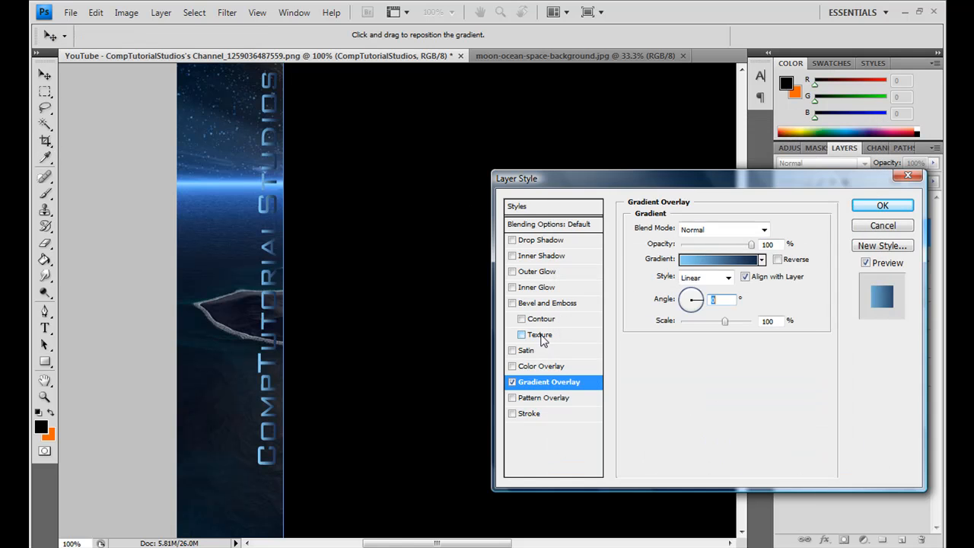
Step: Add a black outside Stroke to the text and set its size to 2 px
click(512, 414)
click(536, 415)
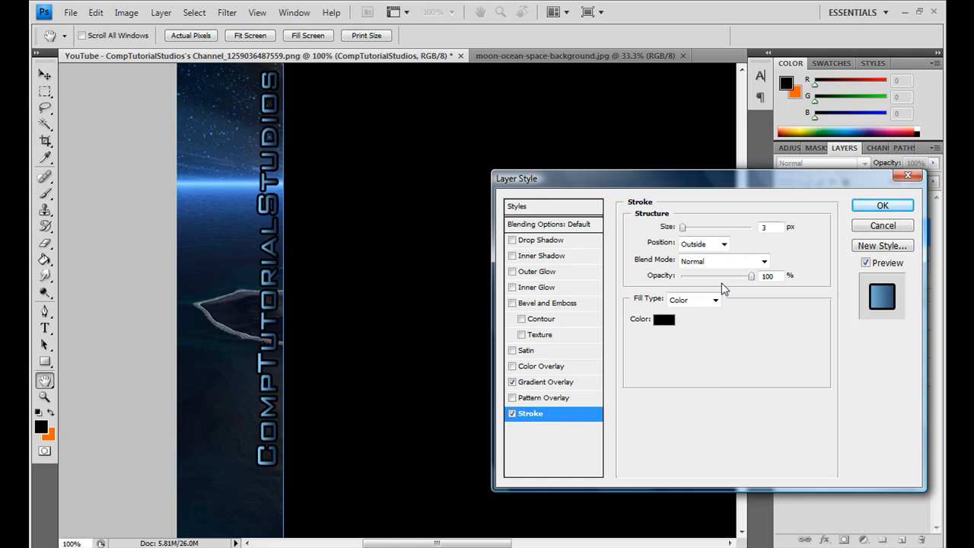
drag(776, 227, 722, 226)
text(2)
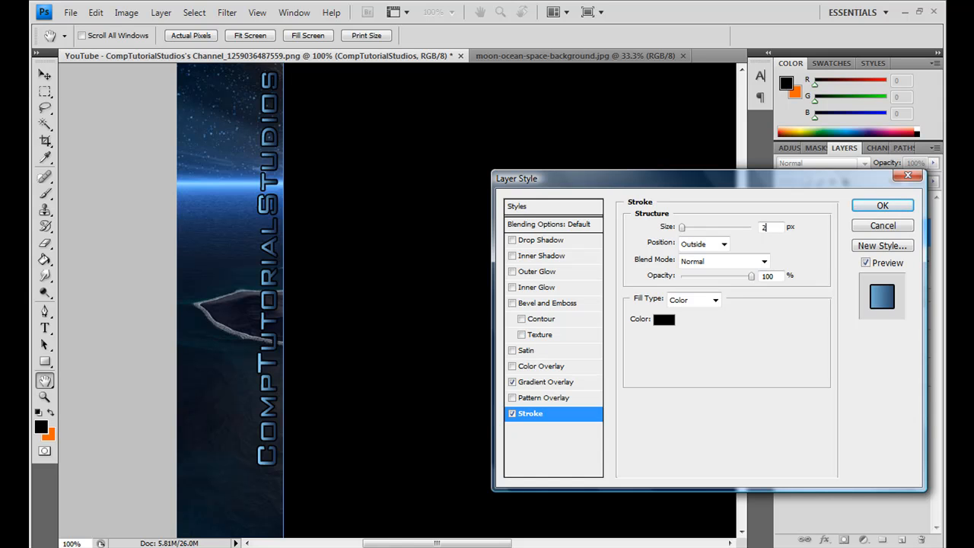
Step: Add an Inner Bevel to the text with the wavy descending gloss contour and apply the layer styles
click(525, 304)
click(709, 388)
click(674, 442)
click(695, 444)
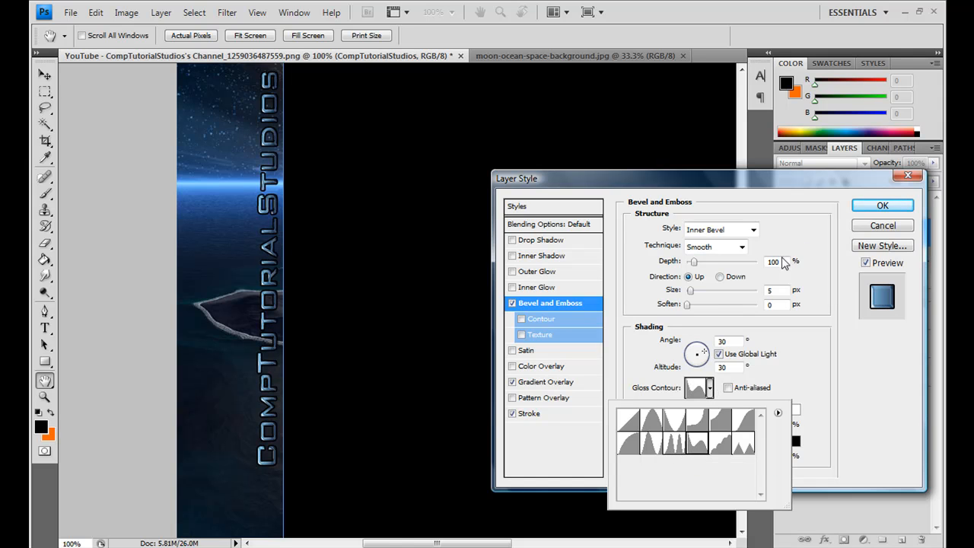
click(825, 293)
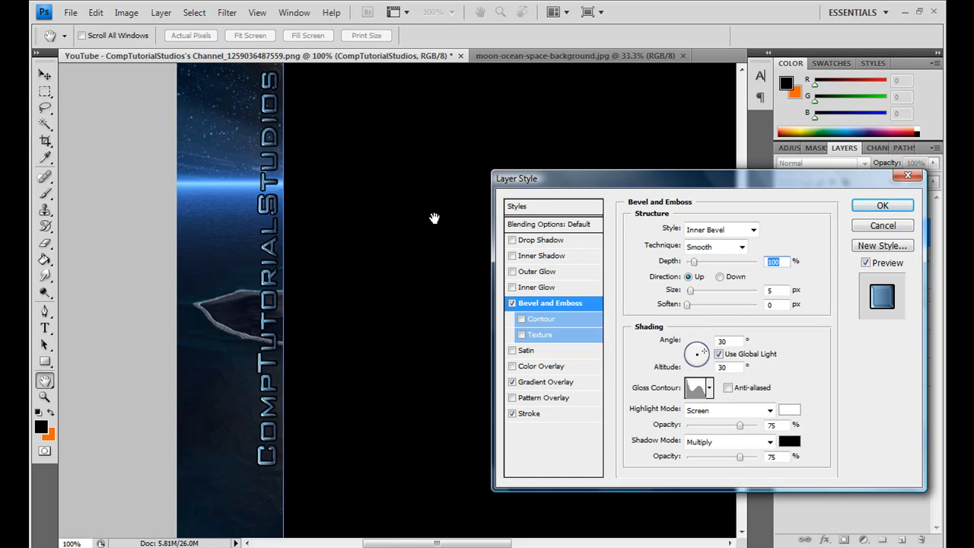
click(709, 388)
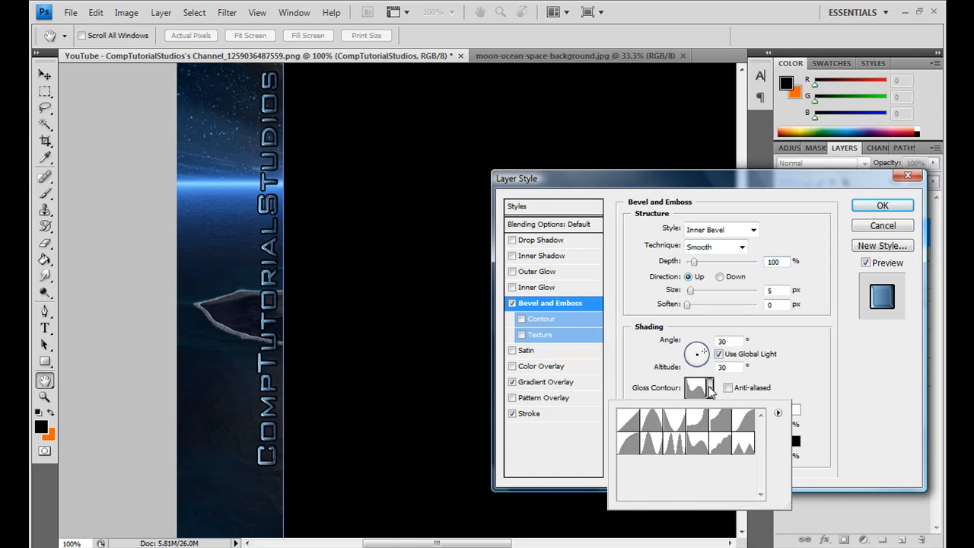
click(825, 395)
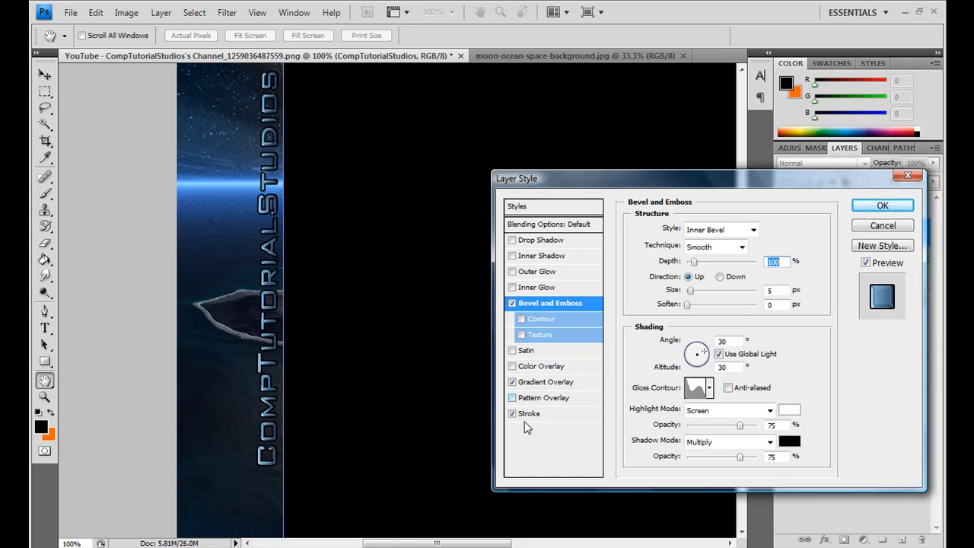
click(877, 206)
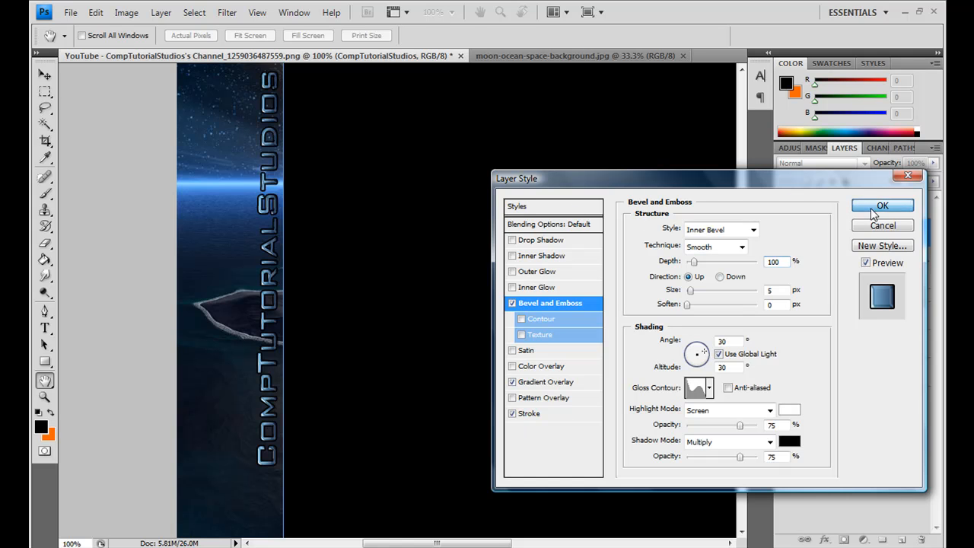
Step: Duplicate the styled CompTutorialStudios text layer
mouse_move(745, 306)
mouse_down()
mouse_move(742, 226)
mouse_move(742, 307)
mouse_move(759, 308)
mouse_up()
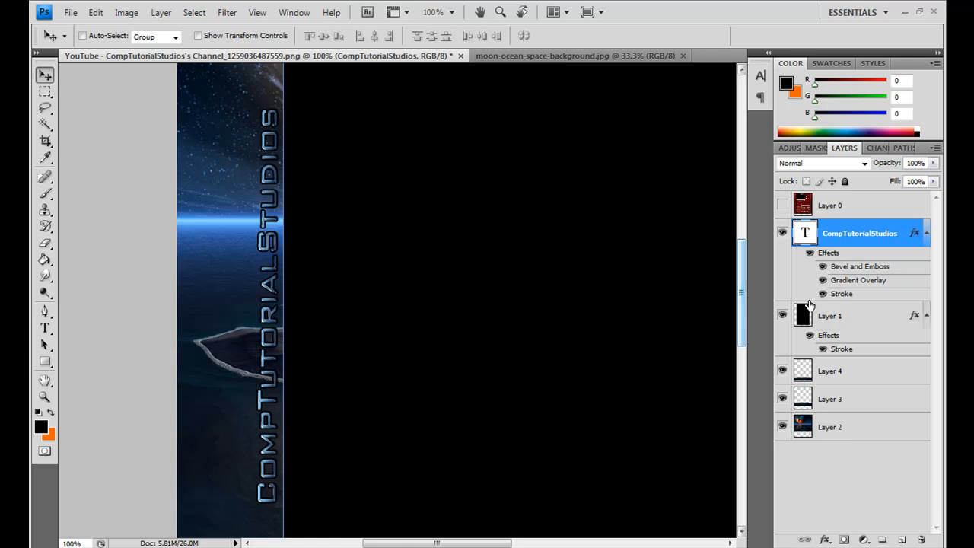
key(ctrl+j)
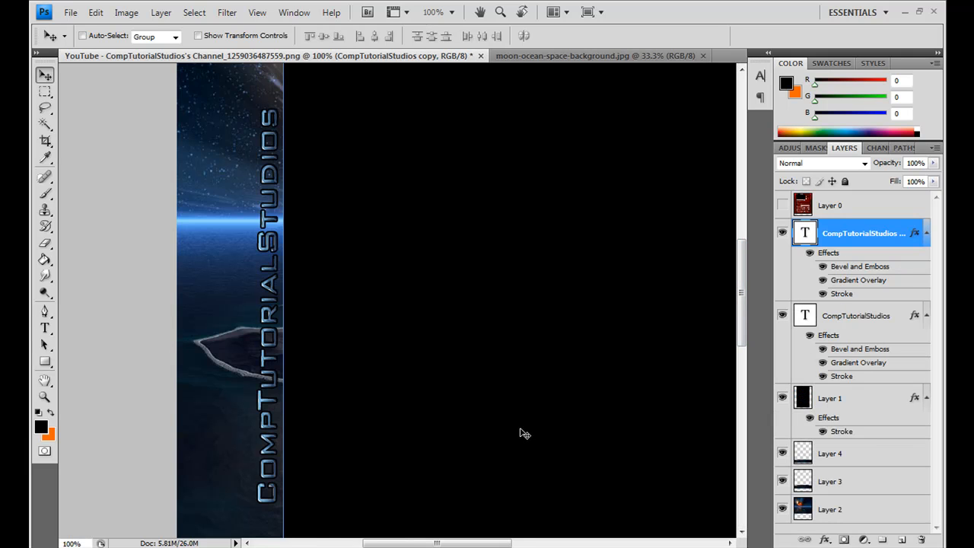
Step: Move the duplicated CompTutorialStudios text into the margin on the right side of the black central area
drag(447, 545, 542, 545)
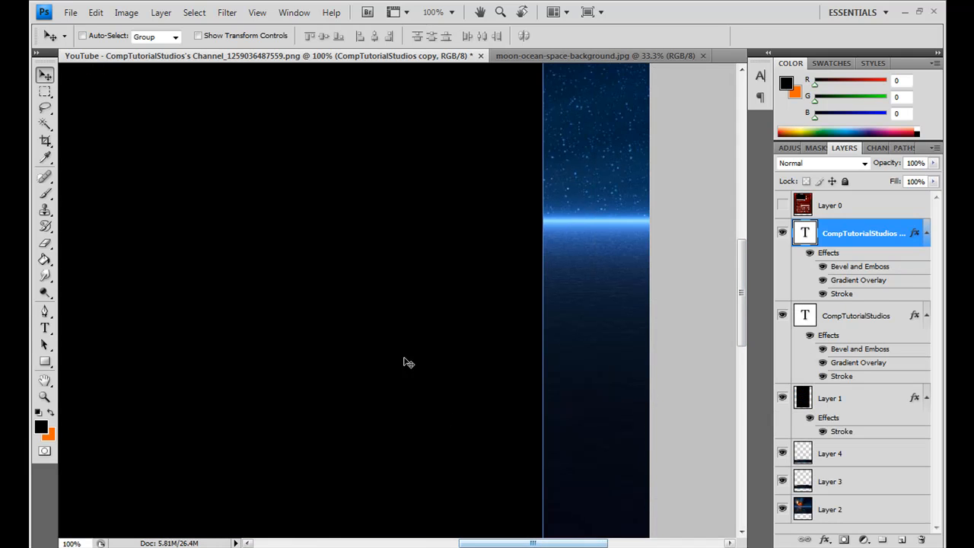
drag(483, 311, 624, 322)
drag(449, 297, 582, 299)
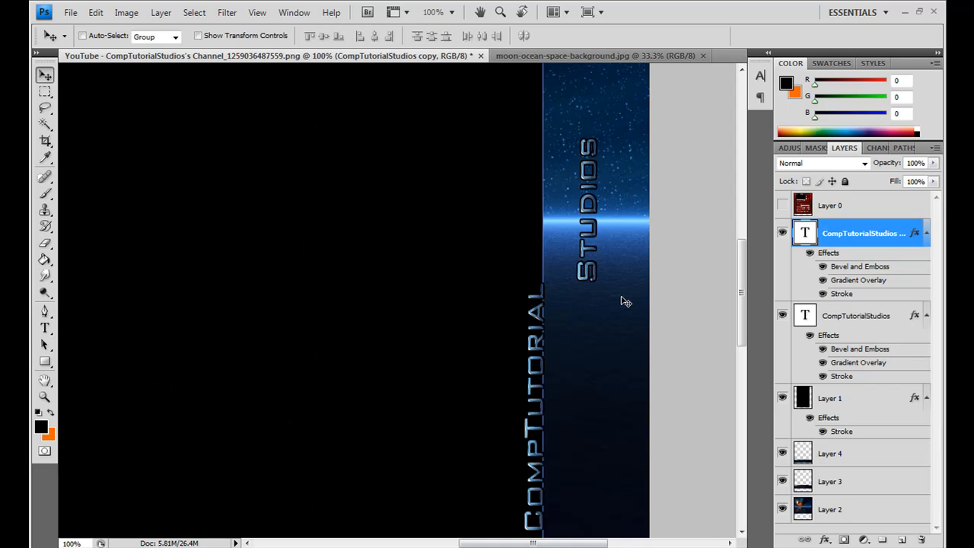
Step: Replace the duplicated text in the right margin with the word Subscribe
click(44, 328)
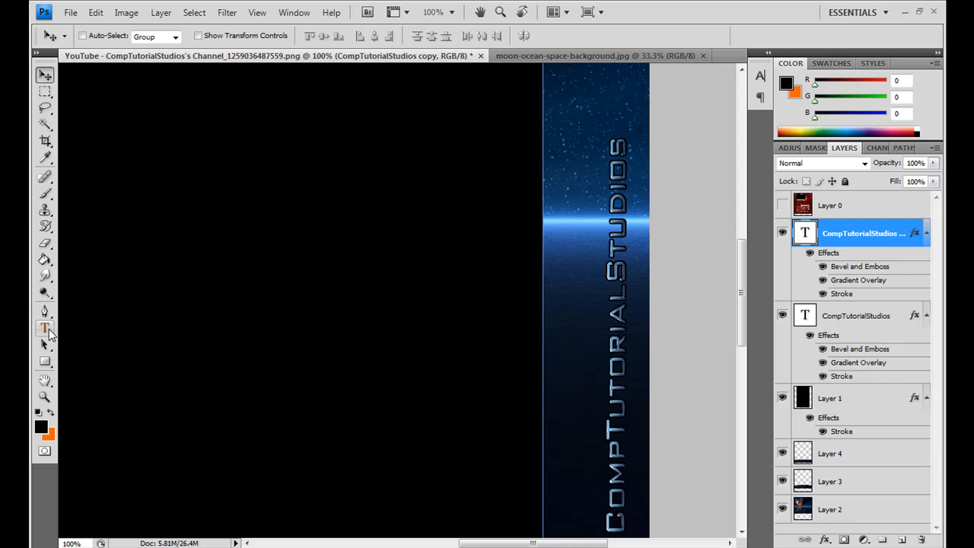
drag(618, 143, 625, 531)
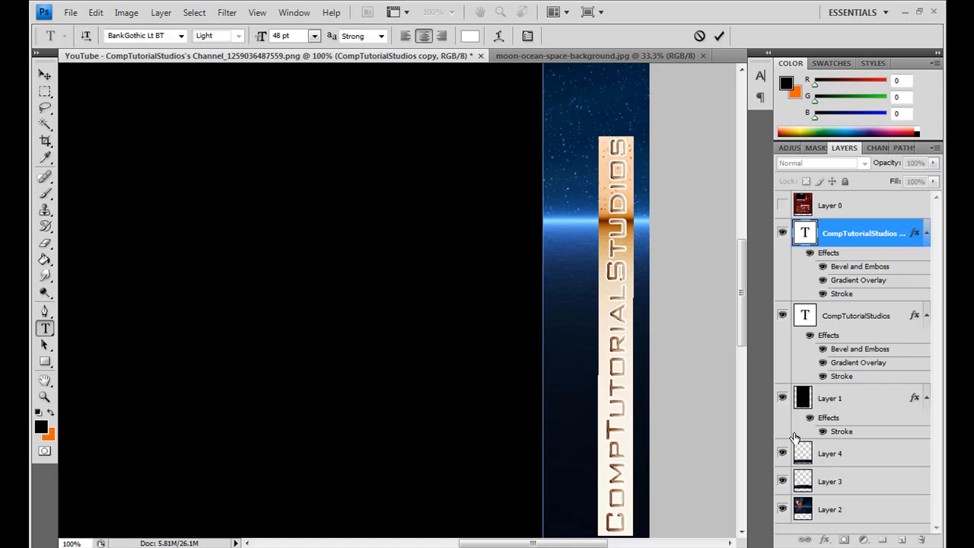
text(Subscribe)
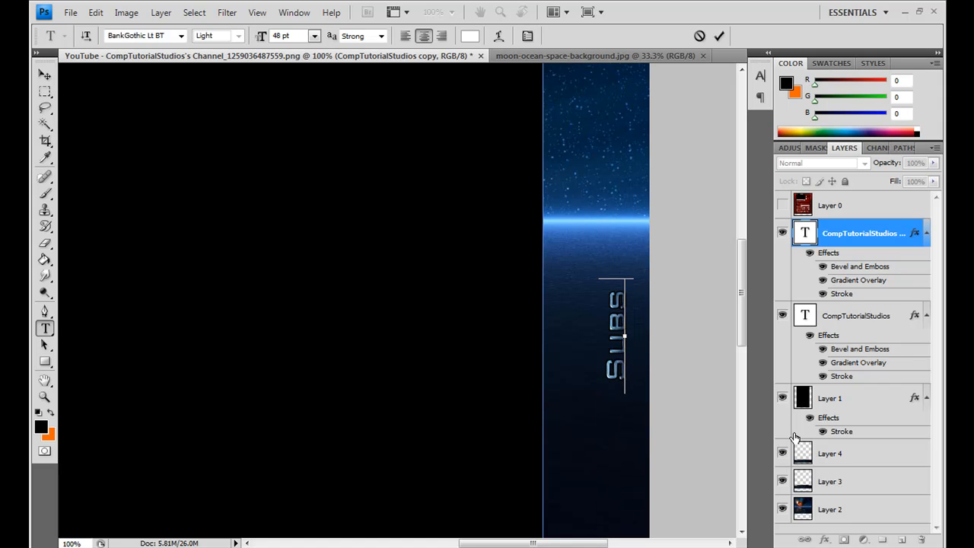
Step: Rotate the Subscribe text 180 degrees so it reads downward
click(46, 73)
key(ctrl+t)
drag(619, 230, 628, 485)
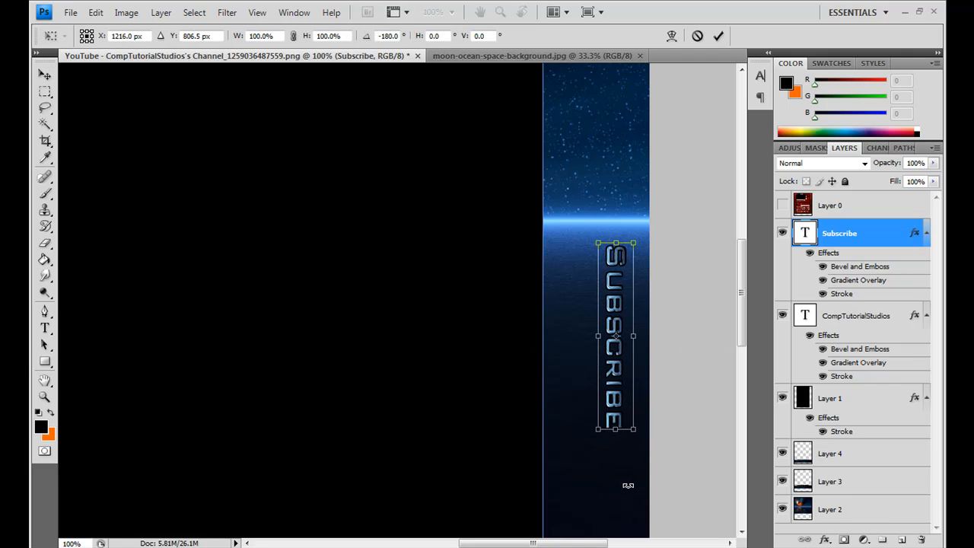
key(Return)
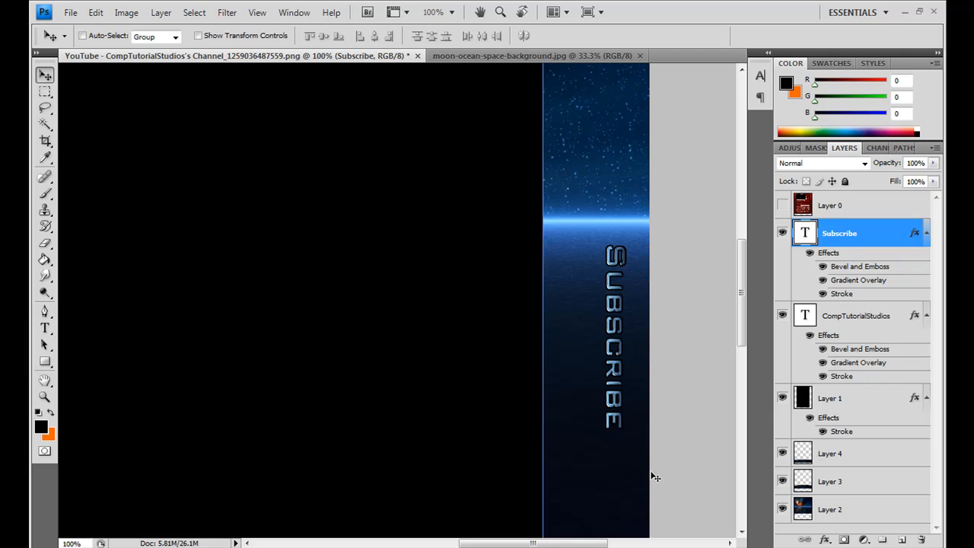
Step: Place the Subscribe text directly against the right edge of the black central area, with its start at the bright horizon line
click(44, 396)
click(98, 36)
click(296, 343)
click(372, 393)
drag(516, 543, 505, 544)
click(44, 74)
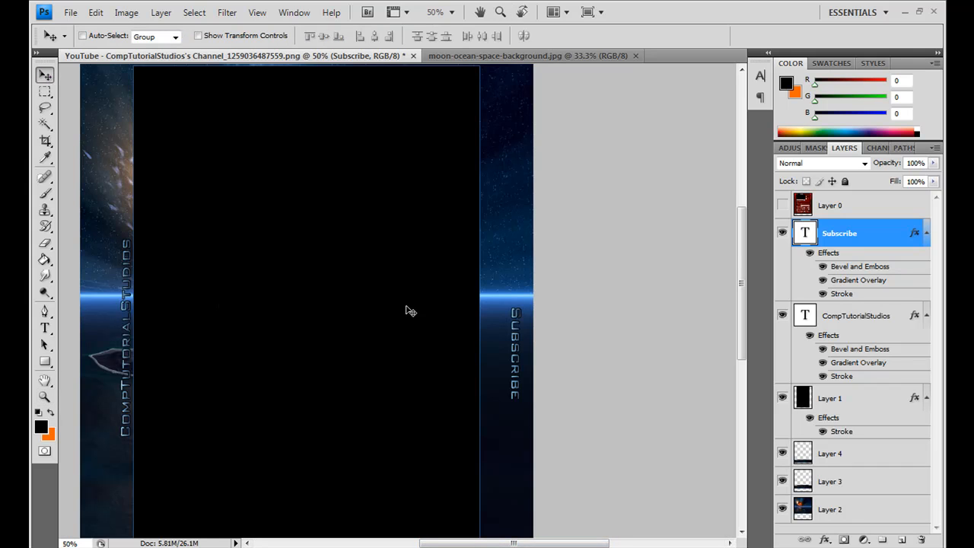
drag(525, 352, 496, 342)
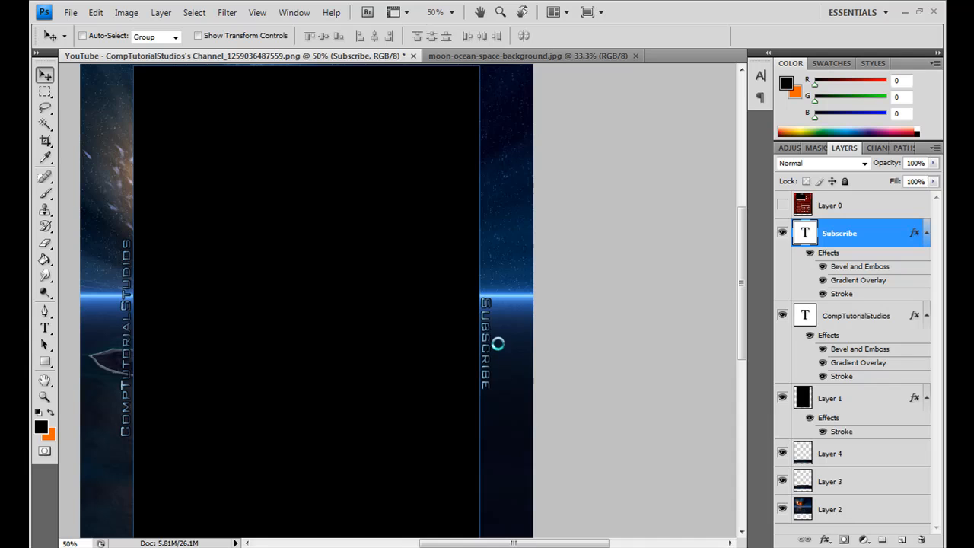
key(Up)
key(Up)
key(Up)
key(Up)
key(Up)
key(Up)
key(Up)
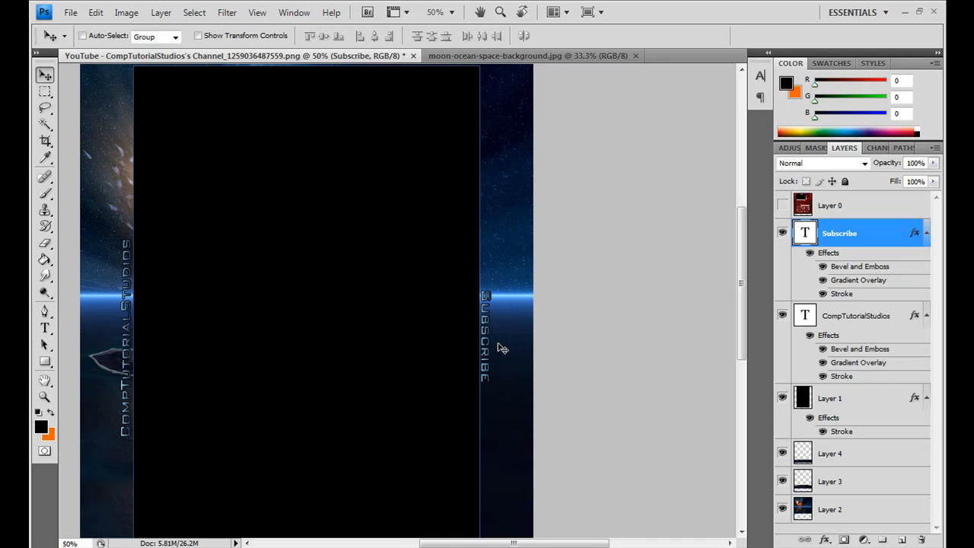
key(Right)
key(Left)
Step: Move the Subscribe and CompTutorialStudios texts up together until Subscribe ends at the horizon, and compare their placement with Layer 0
shift+click(794, 318)
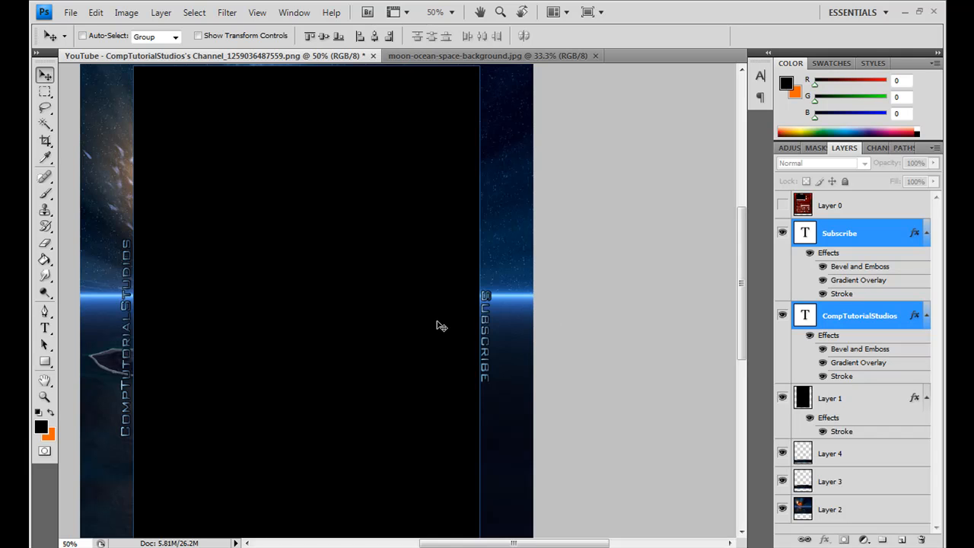
key(shift+Up)
key(shift+Up)
key(shift+Up)
key(shift+Up)
key(shift+Up)
key(shift+Up)
key(shift+Up)
key(shift+Up)
key(shift+Up)
key(shift+Up)
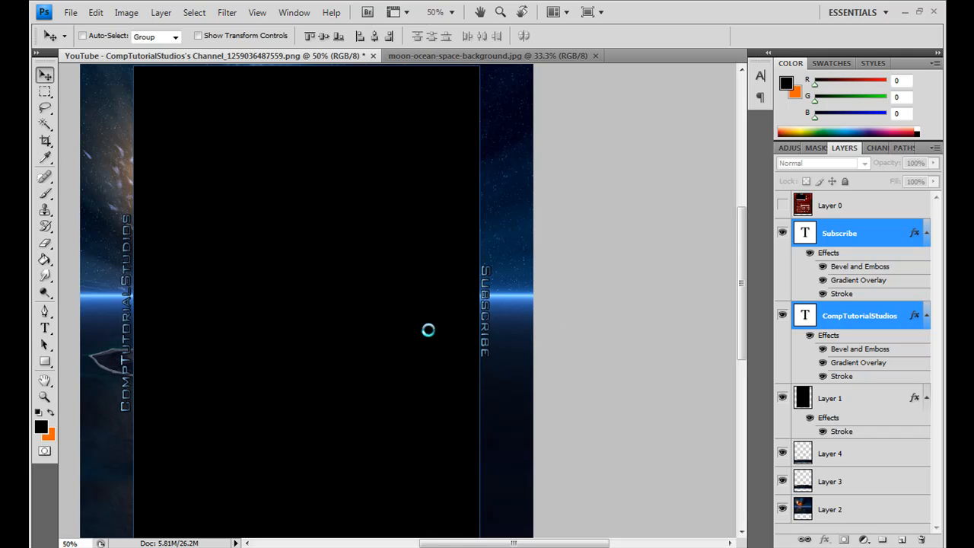
key(shift+Up)
key(shift+Up)
key(shift+Up)
key(shift+Up)
key(shift+Up)
key(shift+Up)
key(shift+Up)
key(shift+Up)
key(shift+Up)
key(shift+Up)
key(shift+Up)
key(shift+Up)
key(shift+Up)
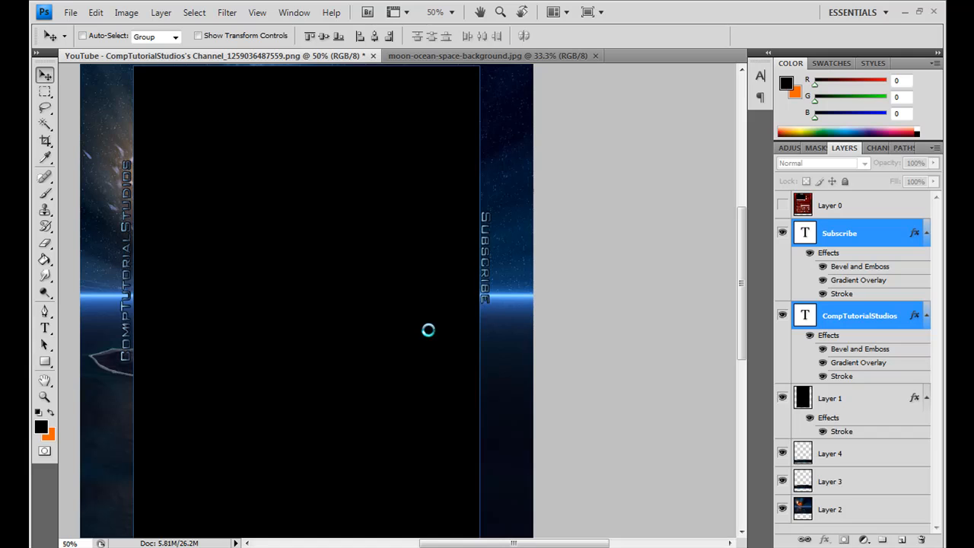
key(shift+Down)
key(shift+Down)
key(shift+Down)
click(783, 205)
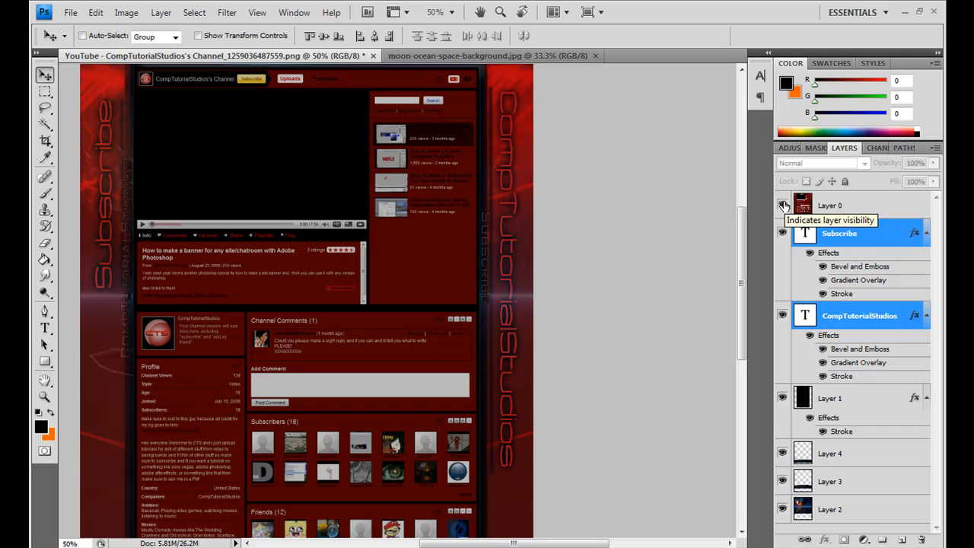
click(783, 204)
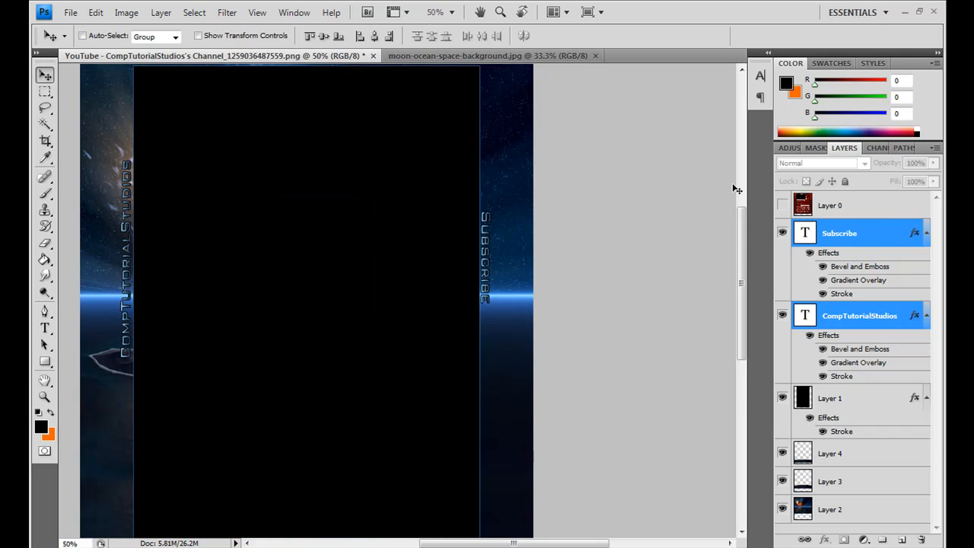
Step: Duplicate Layer 3 and move the copy down to cover the transparent strip along the bottom of the canvas
drag(742, 219, 746, 298)
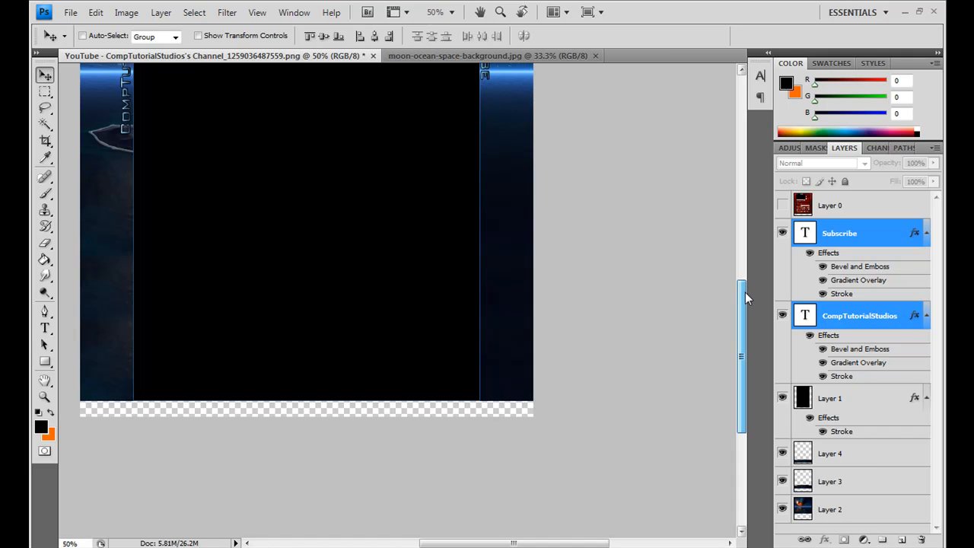
click(836, 485)
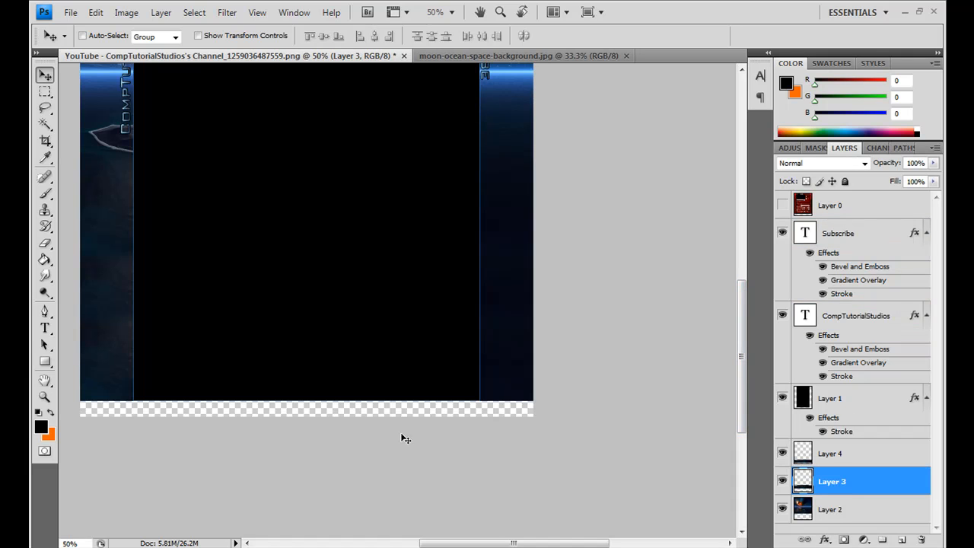
key(ctrl+j)
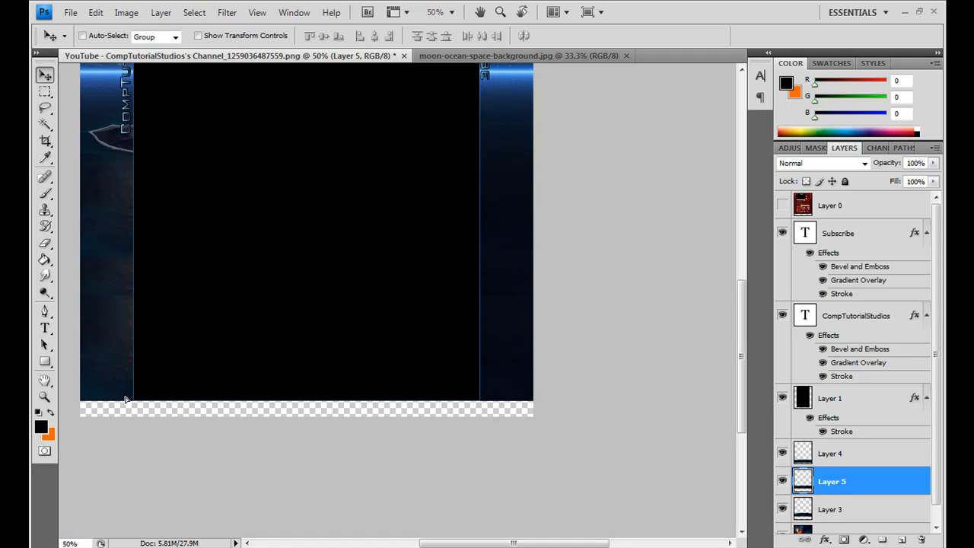
drag(126, 398, 123, 441)
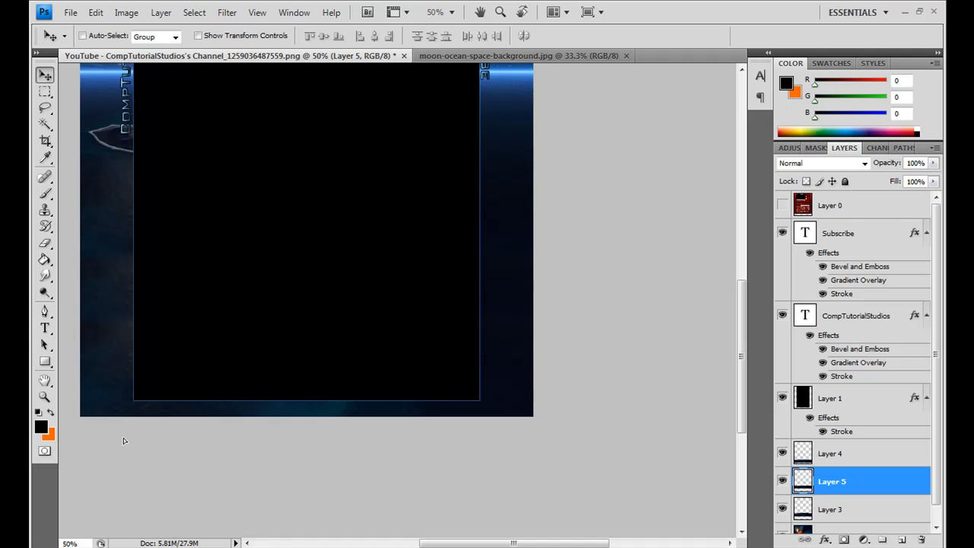
Step: Soften the seam of the duplicated bottom strip at the left margin with the Eraser tool
click(44, 243)
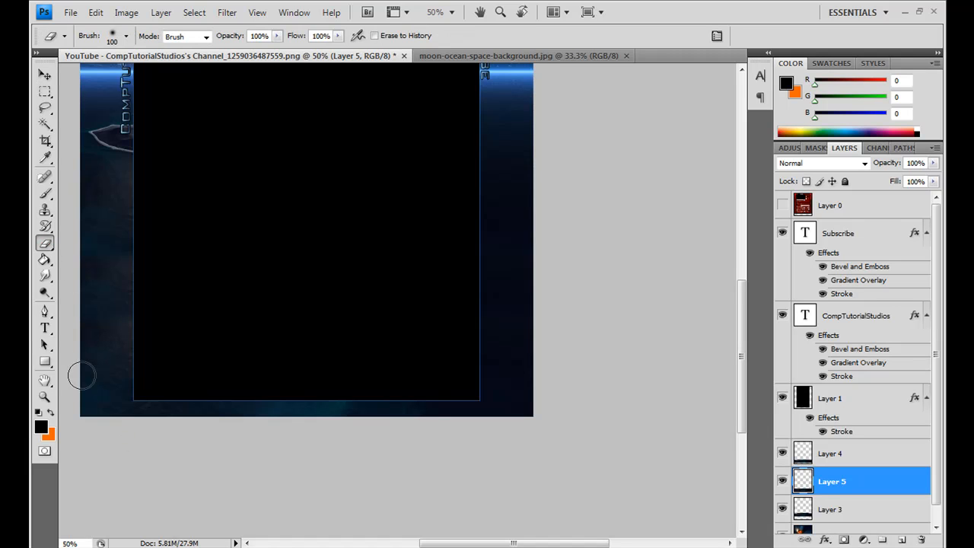
click(81, 399)
key(ctrl+z)
click(81, 384)
Step: Show Layer 0 and lower its opacity to 42% as a see-through guide to the channel layout
drag(743, 383, 753, 271)
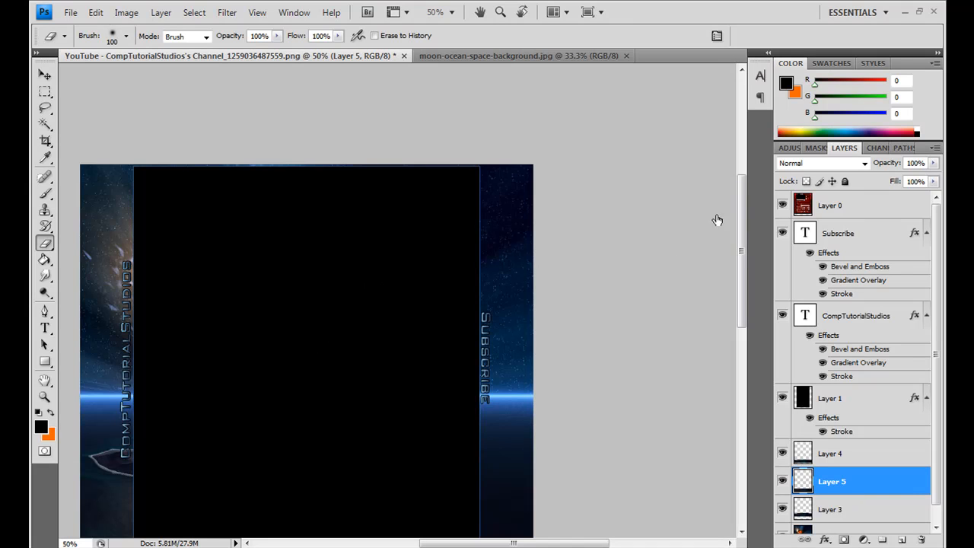
click(782, 205)
click(837, 210)
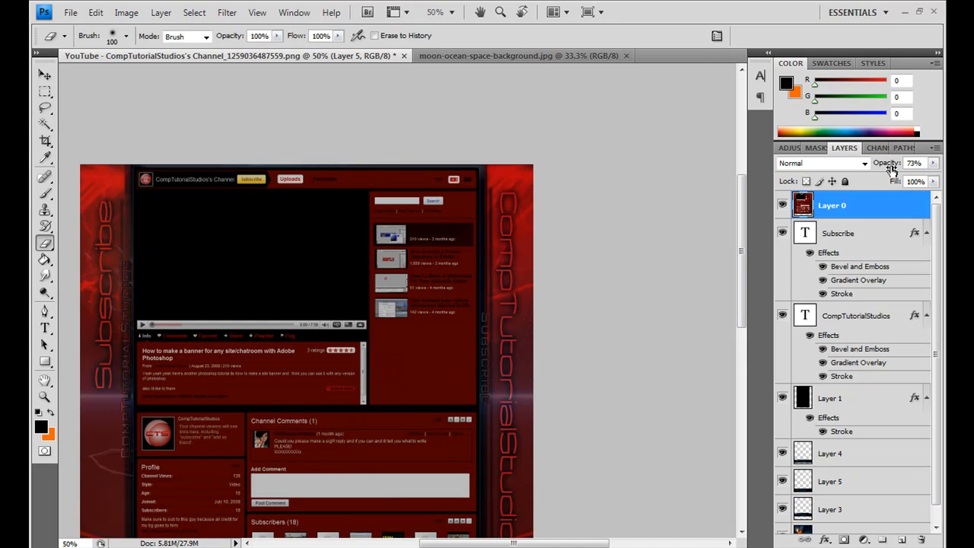
drag(892, 163, 872, 164)
drag(744, 195, 740, 260)
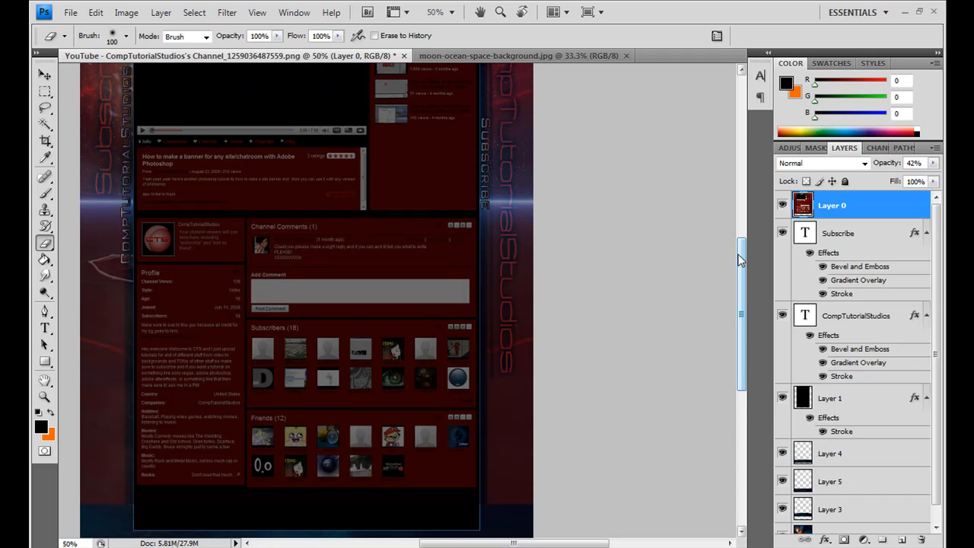
drag(741, 260, 740, 193)
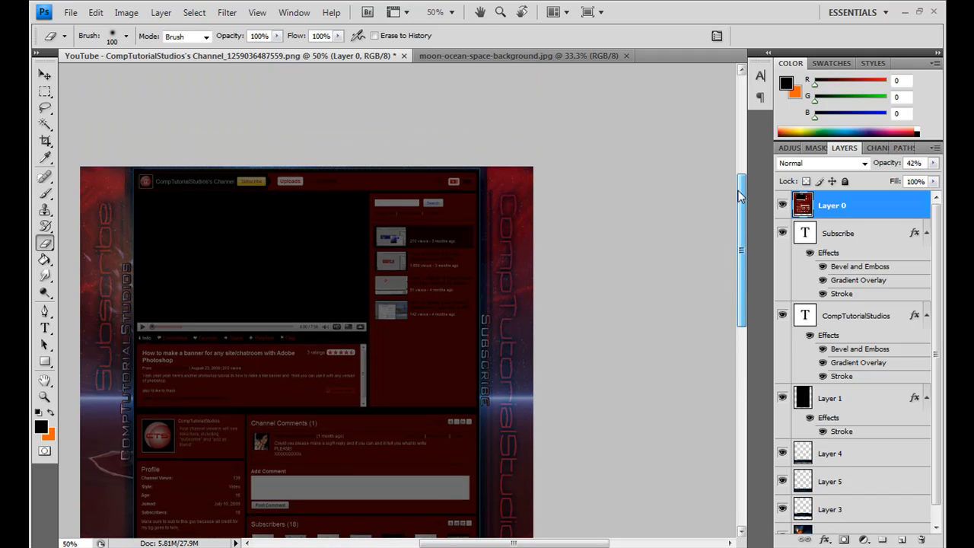
Step: Duplicate the CompTutorialStudios text layer while viewing the canvas at 100%
click(46, 396)
click(85, 35)
click(307, 38)
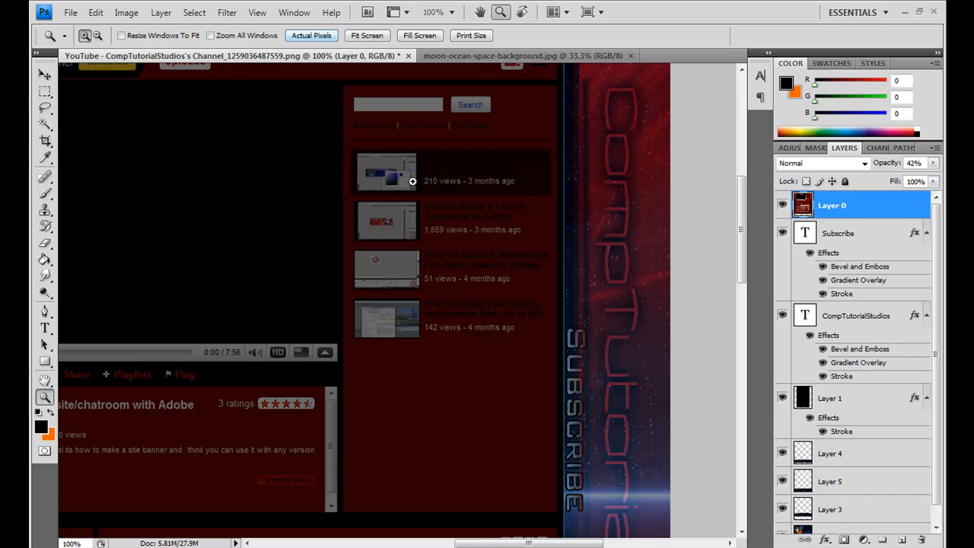
drag(525, 543, 467, 543)
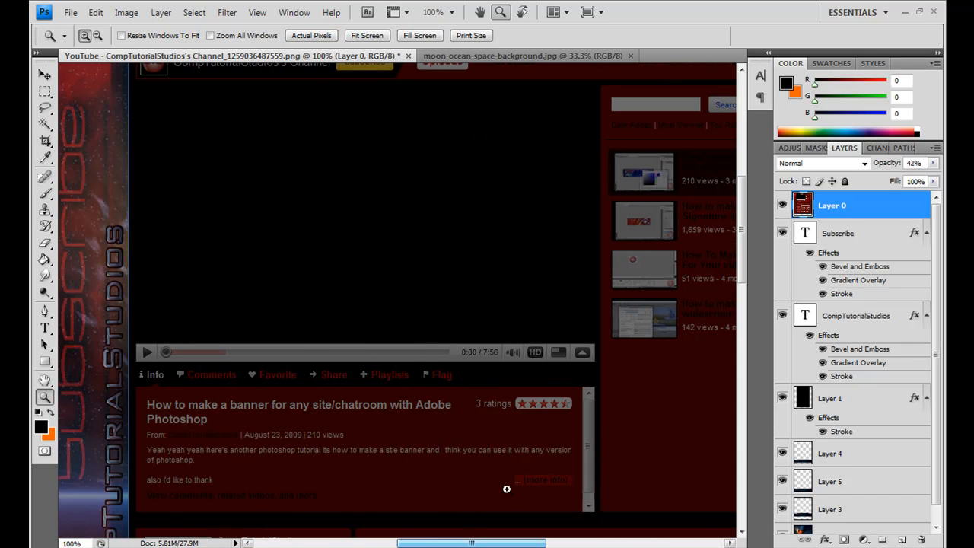
mouse_move(739, 258)
mouse_down()
mouse_move(744, 242)
mouse_move(751, 266)
mouse_up()
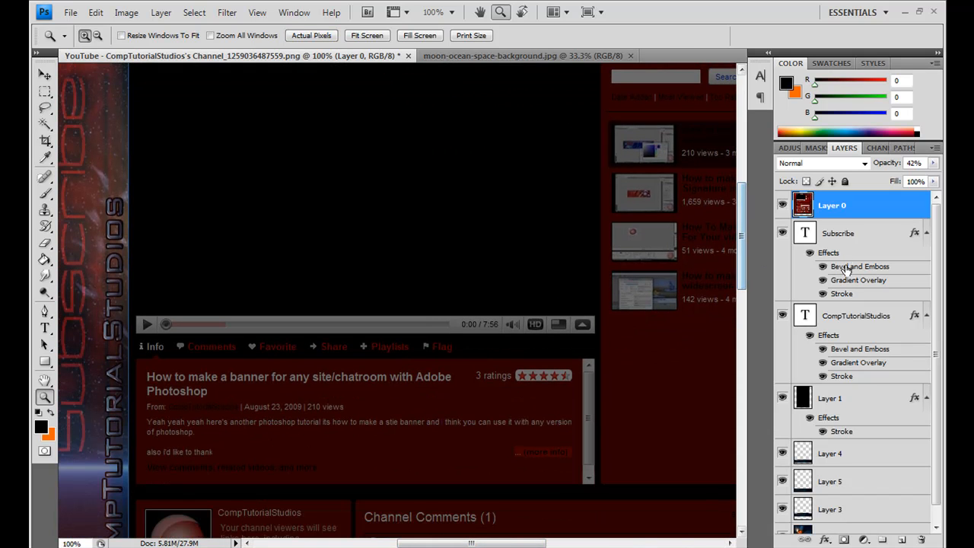
click(844, 317)
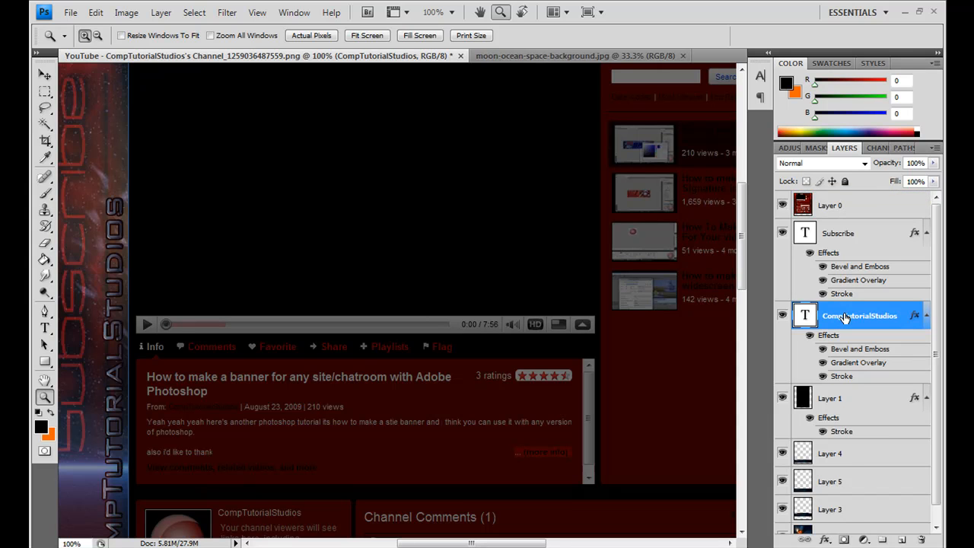
key(ctrl+j)
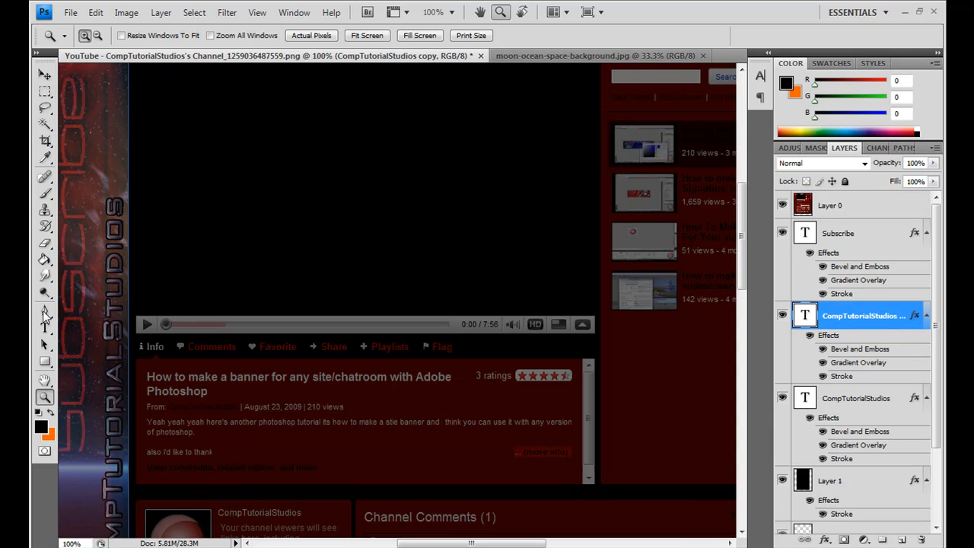
Step: Replace the wording of the new CompTutorialStudios copy with Featured Video
click(45, 328)
click(119, 201)
key(ctrl+a)
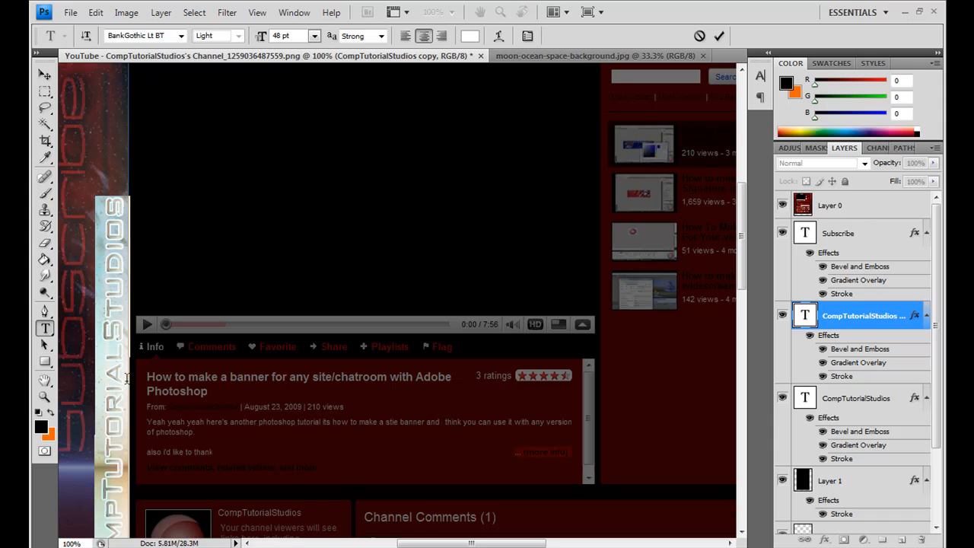
mouse_move(745, 228)
mouse_down()
mouse_move(743, 261)
mouse_move(744, 243)
mouse_up()
text(Featured Vid)
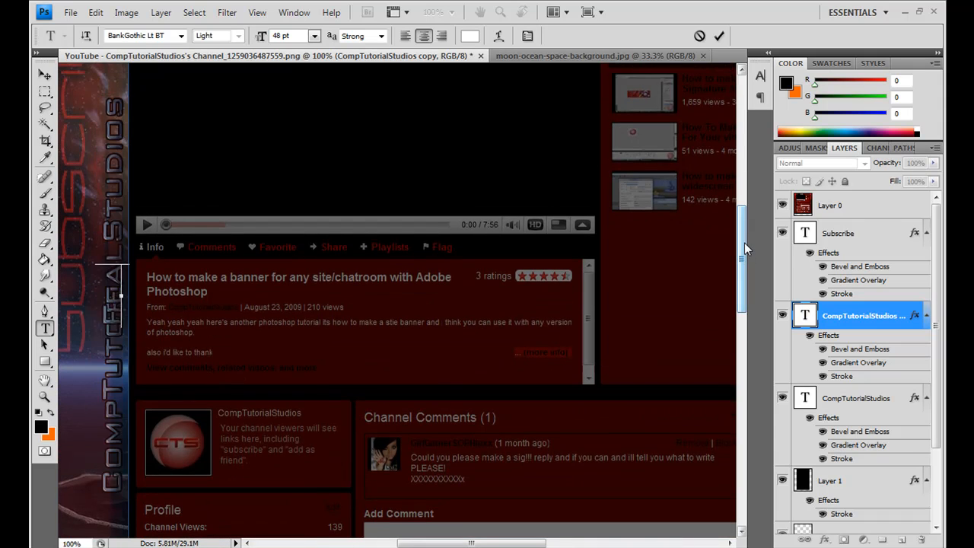
text(eo)
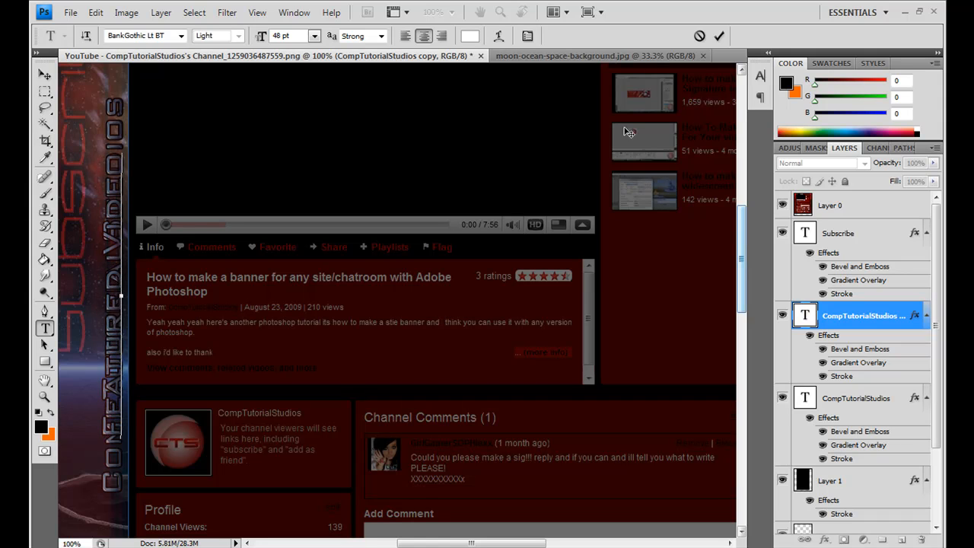
Step: Rotate the Featured Video text about 90 degrees clockwise so it reads horizontally
click(44, 73)
key(ctrl+t)
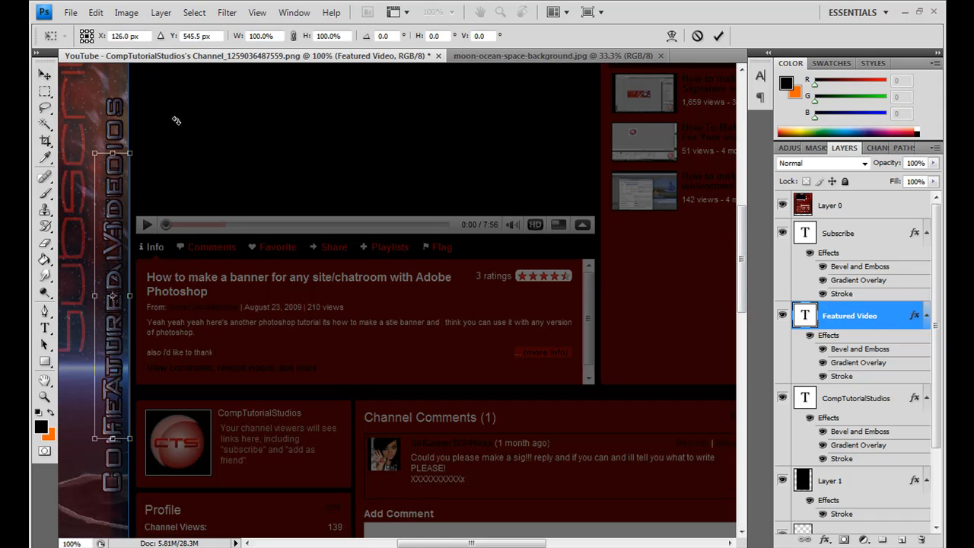
drag(60, 152, 256, 245)
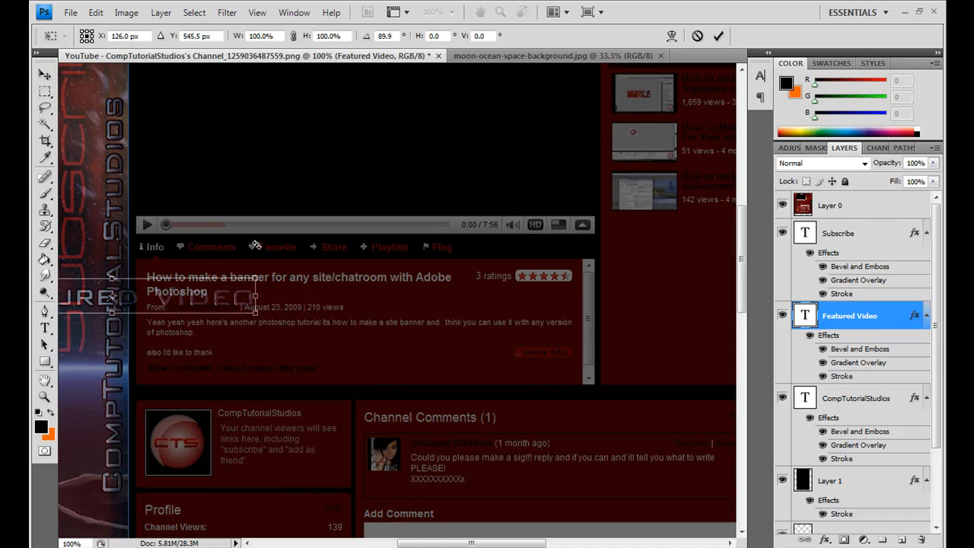
key(Return)
Step: Move the Featured Video text into the right part of the video info box below the channel's player
drag(368, 364, 563, 380)
key(shift+Right)
key(shift+Right)
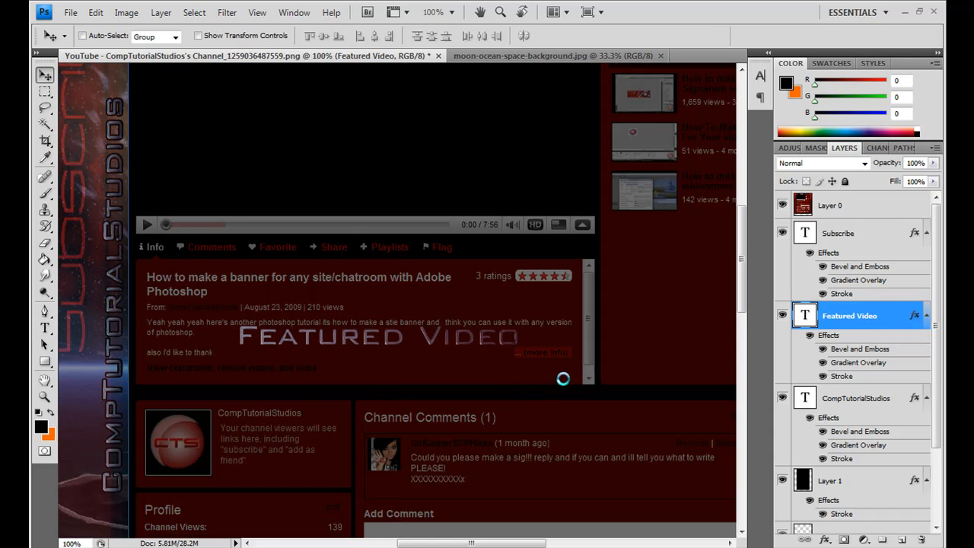
key(shift+Right)
key(shift+Right)
key(shift+Right)
key(shift+Right)
key(shift+Right)
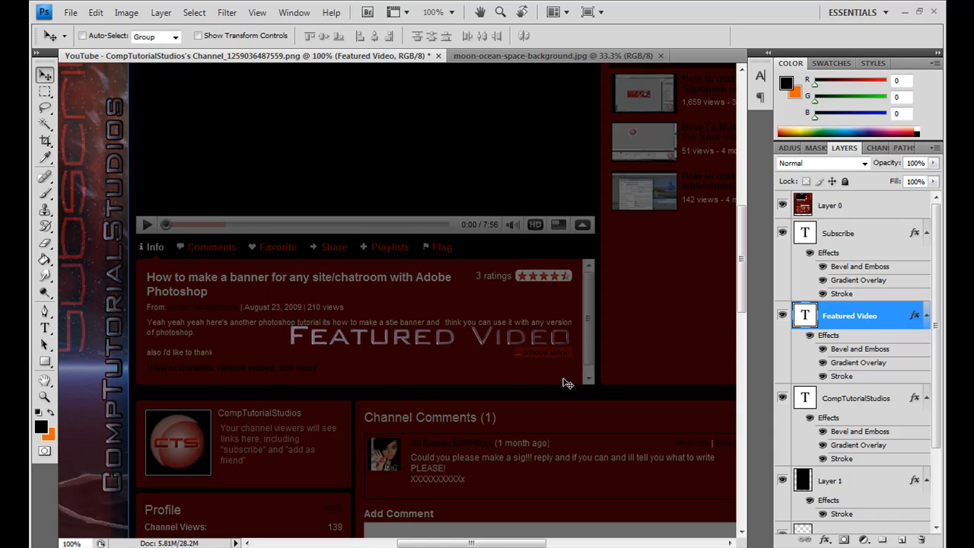
Step: Compare the Featured Video text's placement with Layer 0 hidden and shown, and view the upper left of the design
click(782, 207)
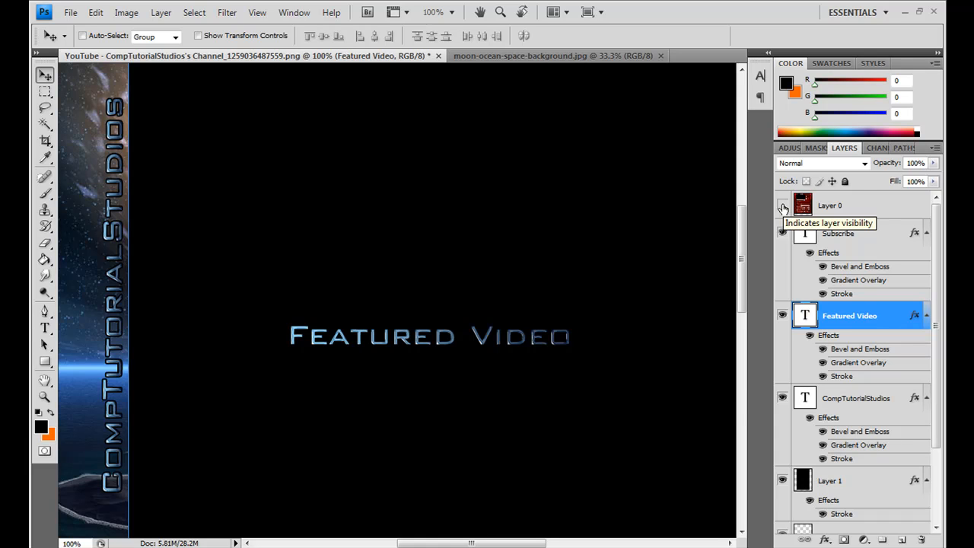
click(782, 207)
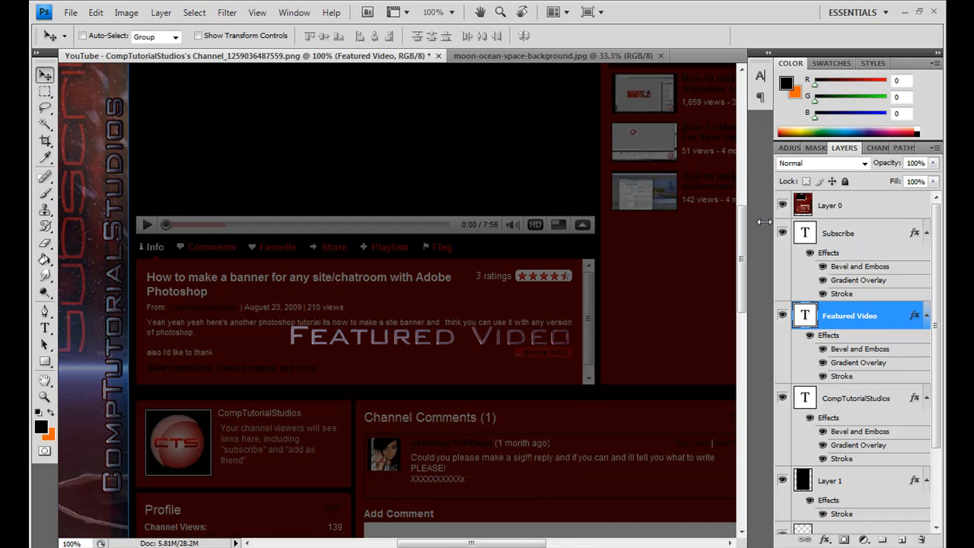
mouse_move(743, 226)
mouse_down()
mouse_move(745, 237)
mouse_move(745, 221)
mouse_up()
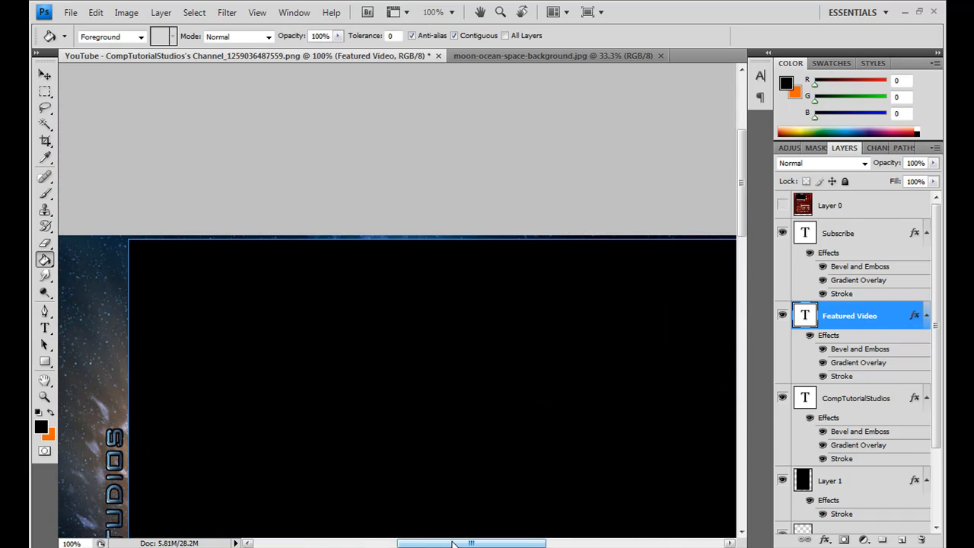
drag(452, 544, 433, 544)
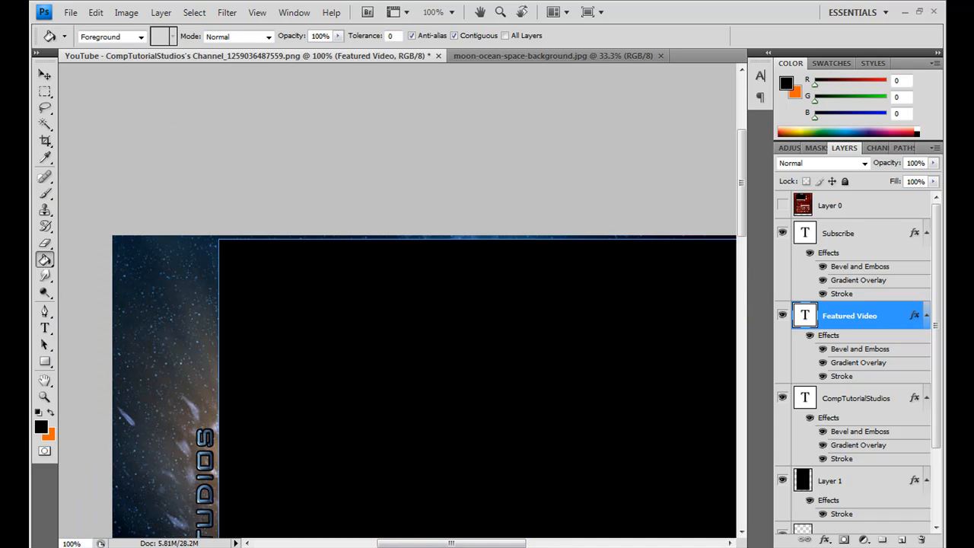